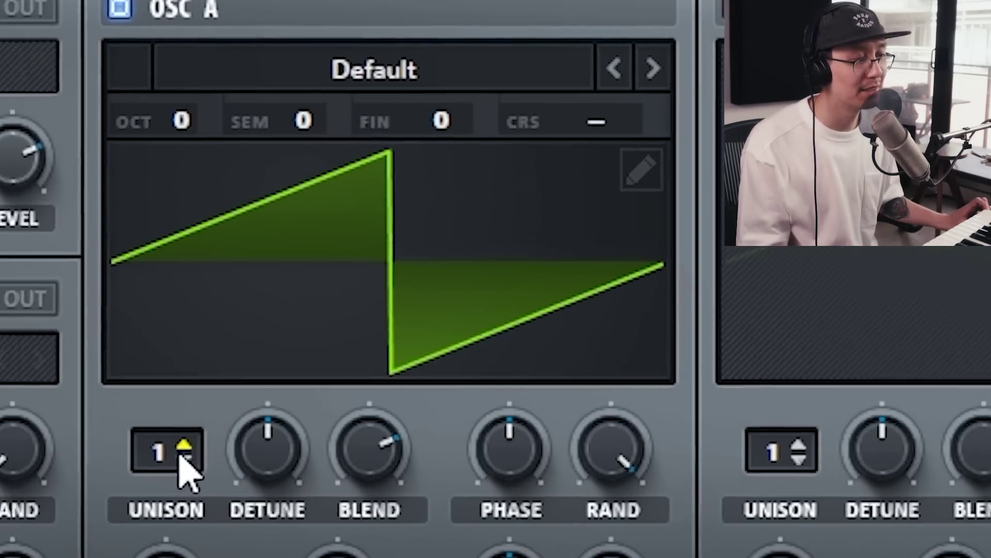
Set oscillator A to 12 unison voices and reduce its detune amount.
drag(196, 383, 183, 197)
drag(165, 258, 133, 0)
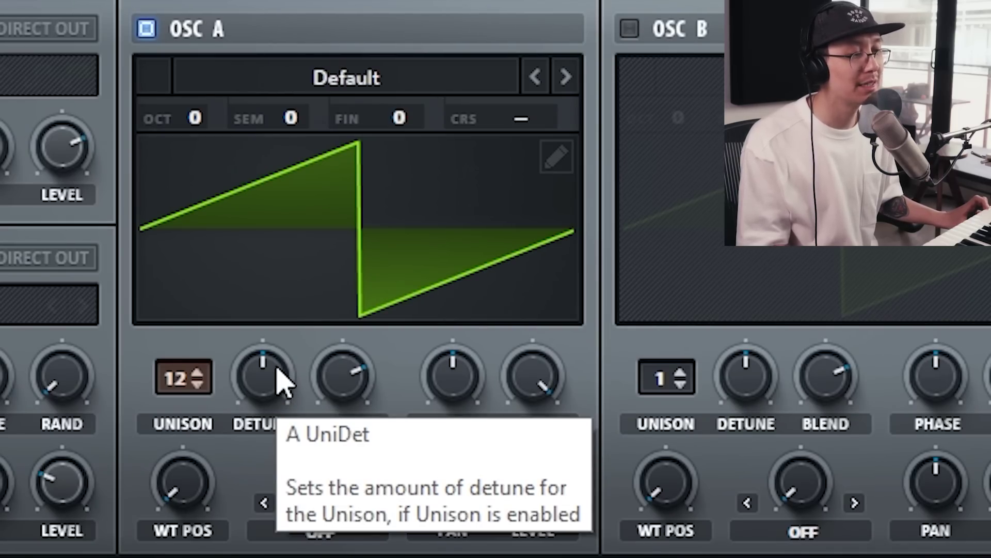
drag(278, 368, 279, 362)
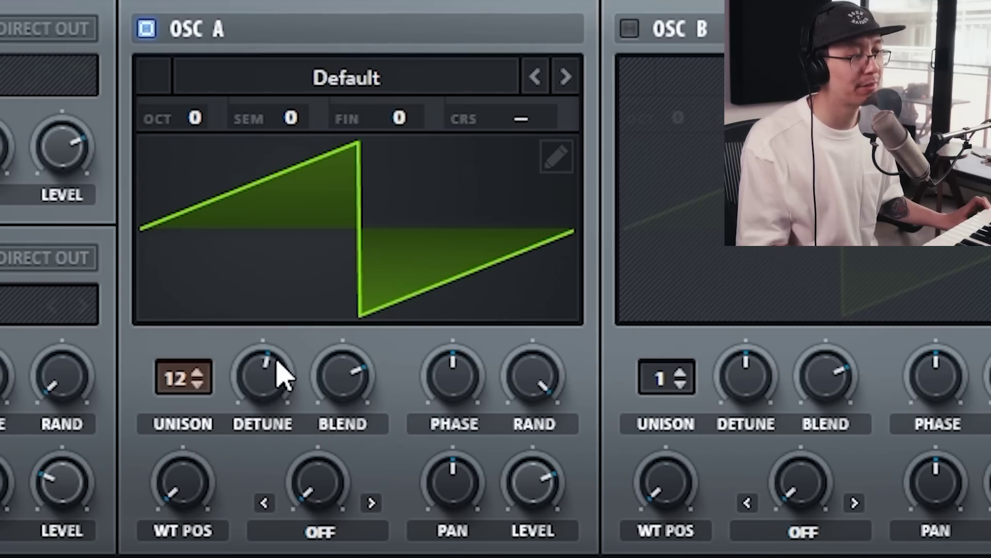
drag(278, 380, 249, 457)
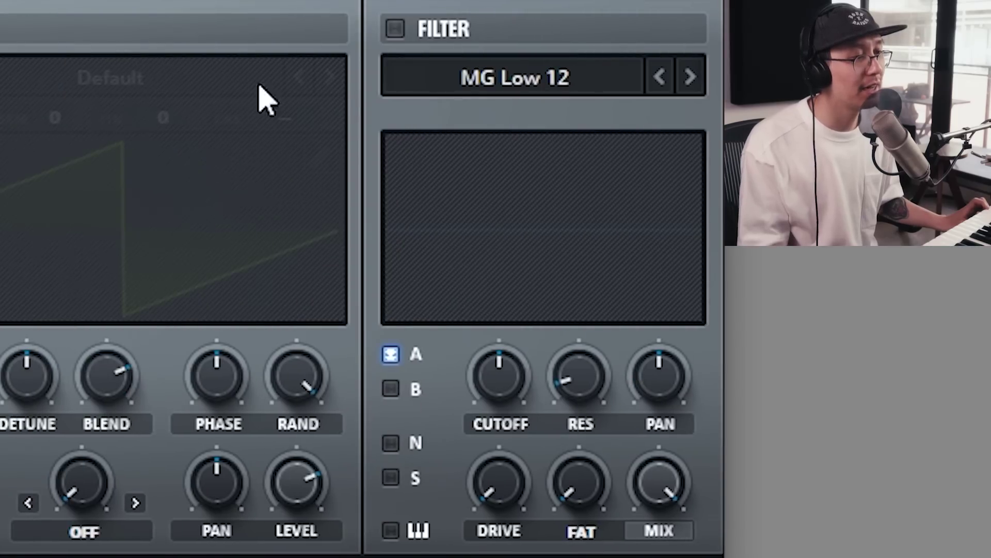
Enable the filter on oscillator A and set its type to MG Low 24.
click(395, 28)
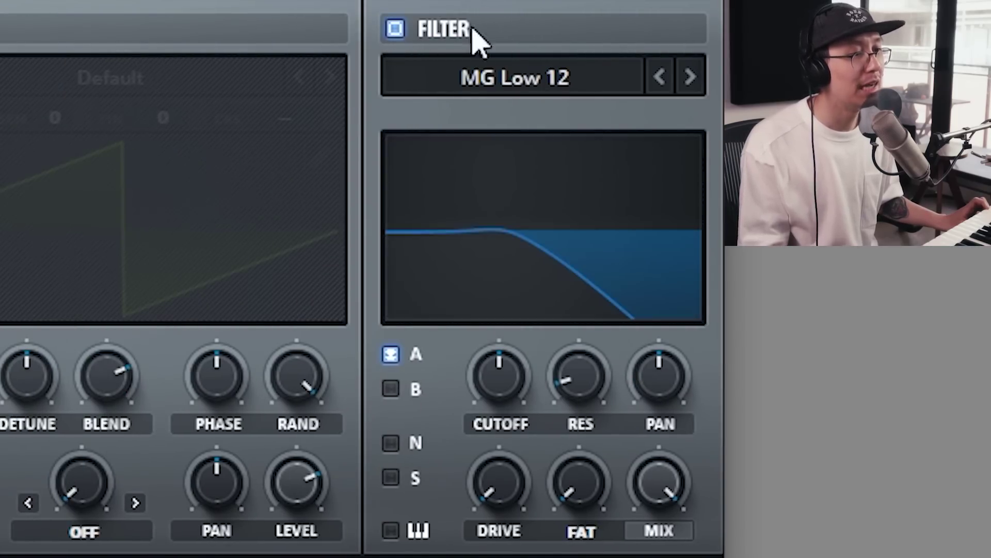
click(551, 82)
mouse_move(532, 135)
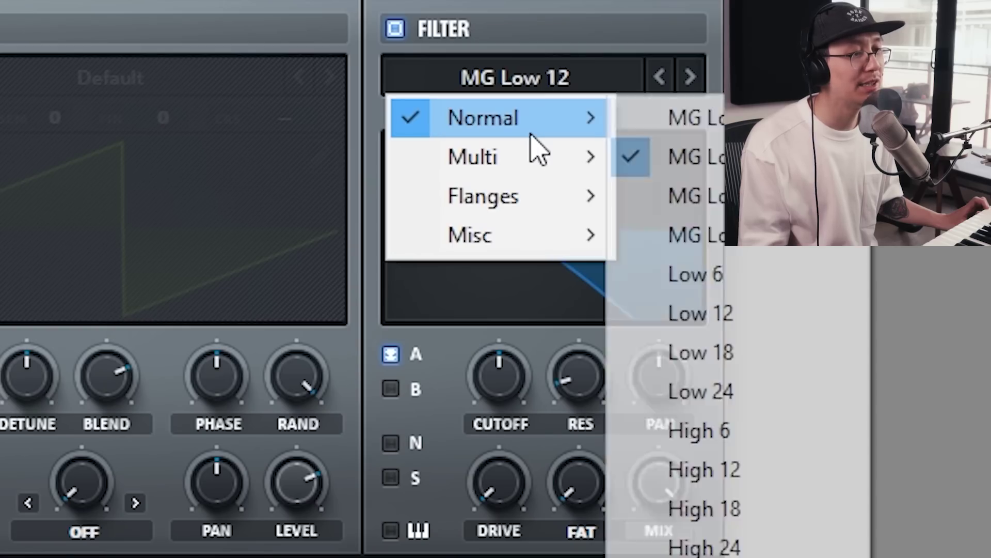
click(785, 243)
Change the filter type to Scream LP from the Misc category.
click(588, 77)
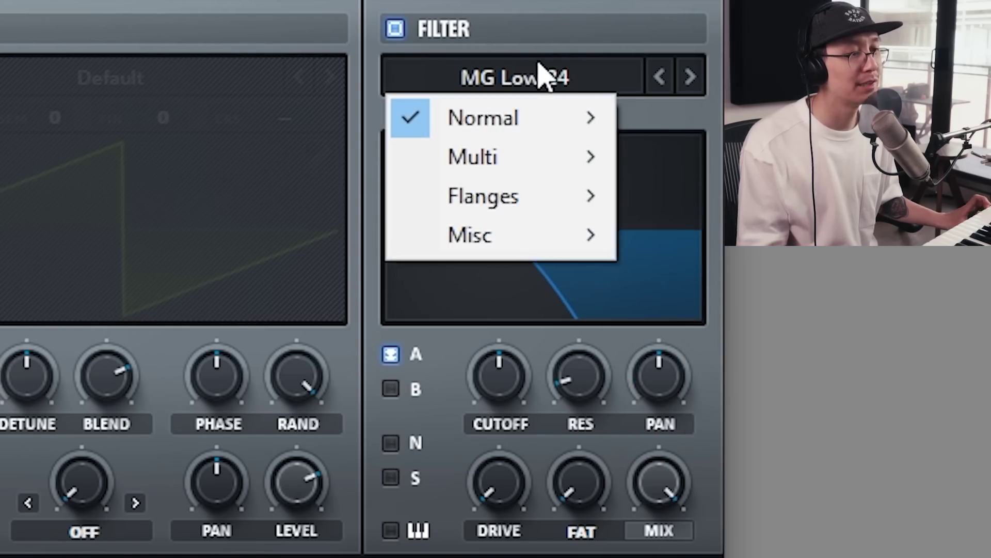
click(532, 77)
click(527, 83)
mouse_move(479, 248)
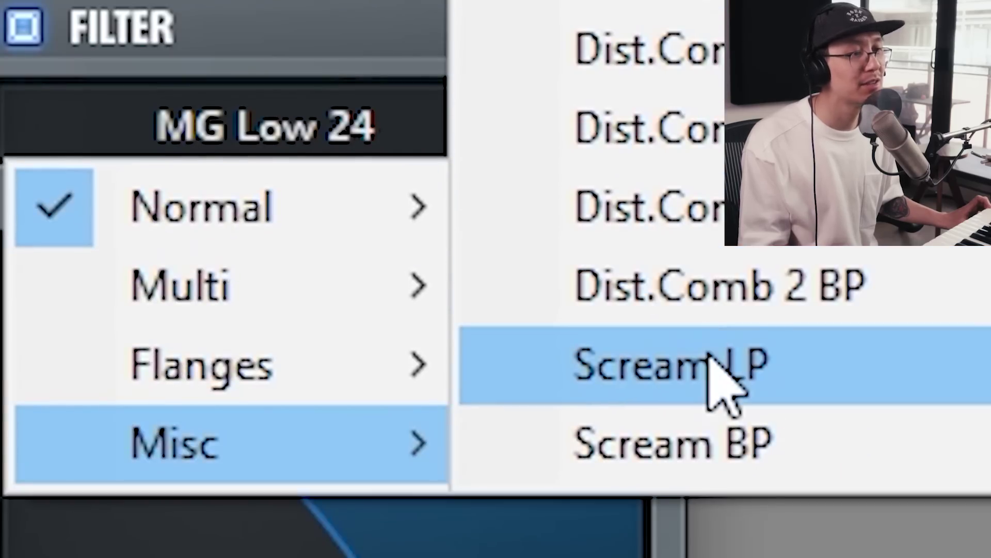
click(711, 356)
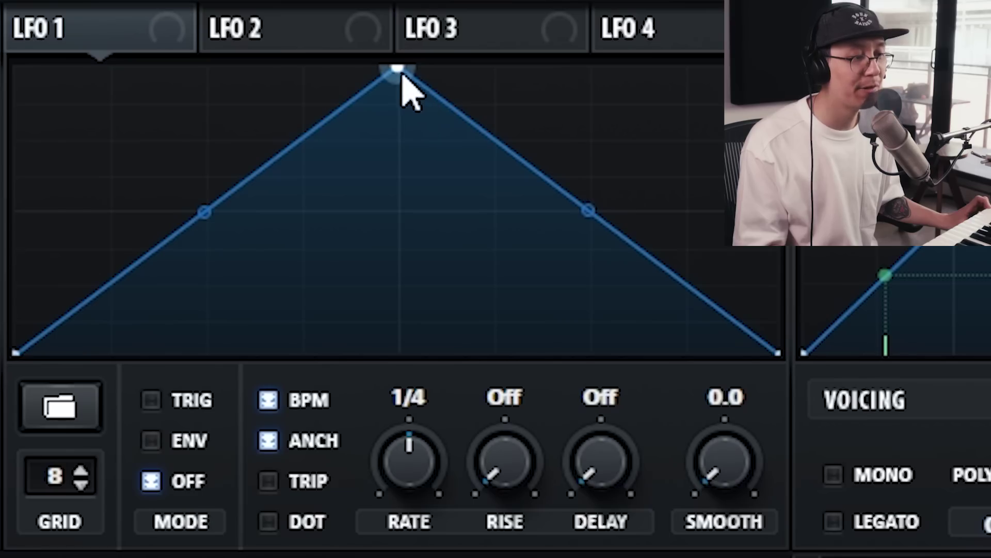
Set LFO 1 to ENV mode and reshape its triangle into a straight ramp falling from full level at the start.
click(151, 441)
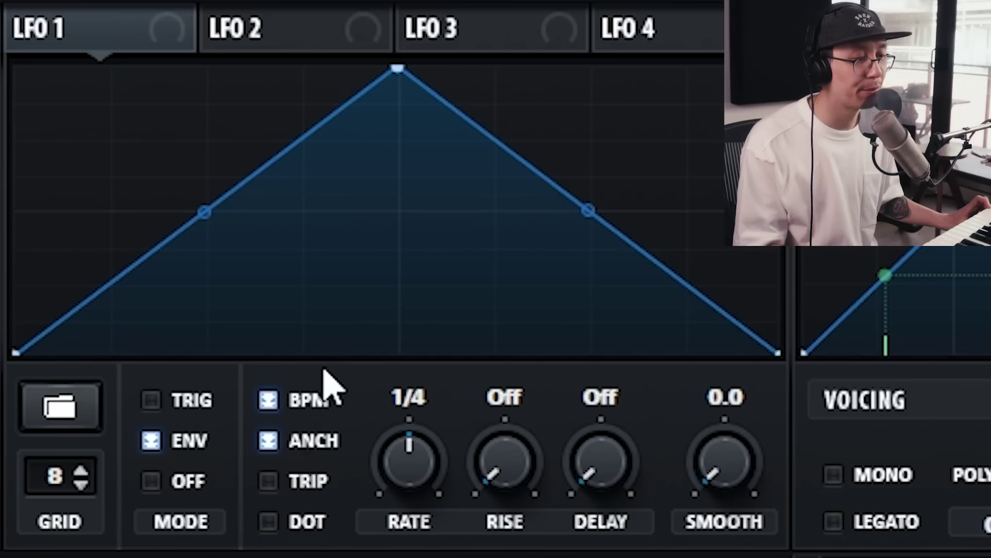
drag(399, 67, 15, 9)
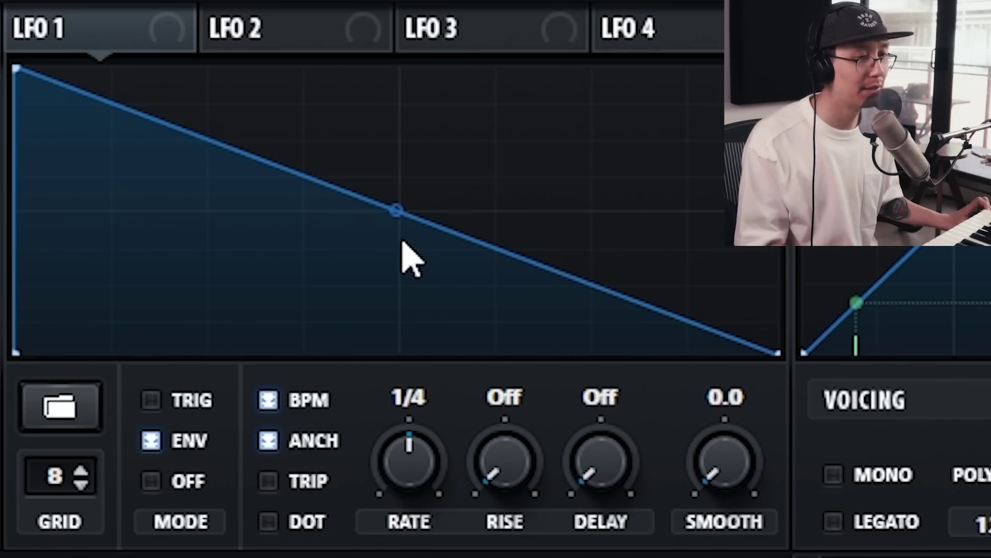
Assign LFO 1 to the filter cutoff as unipolar modulation, then lower the base cutoff and reduce the modulation amount.
drag(67, 40, 449, 434)
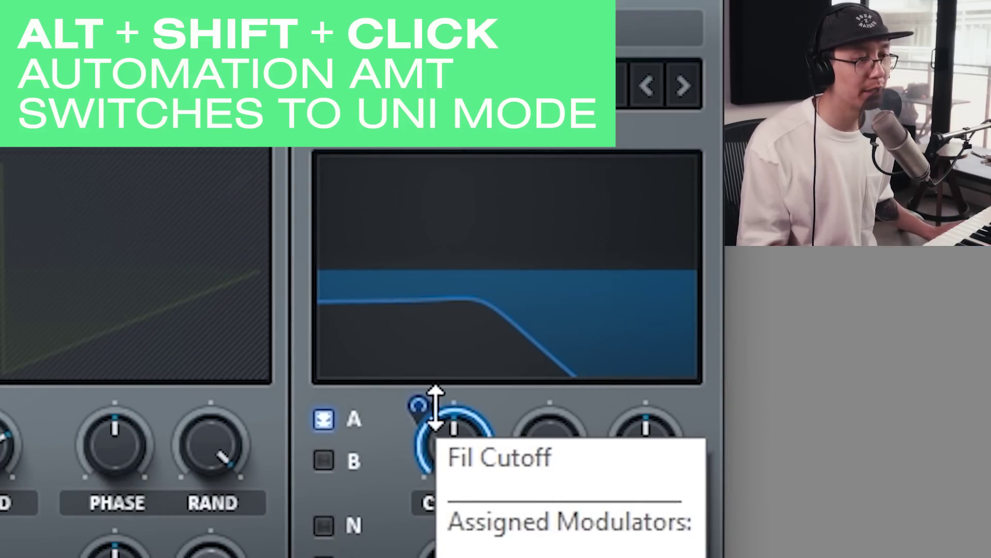
alt+shift+click(419, 398)
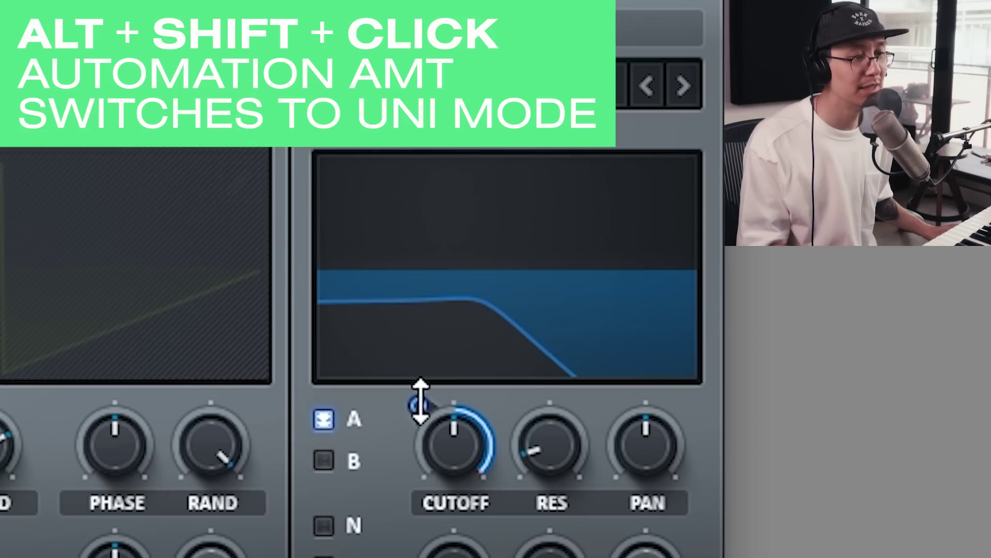
drag(449, 436, 460, 555)
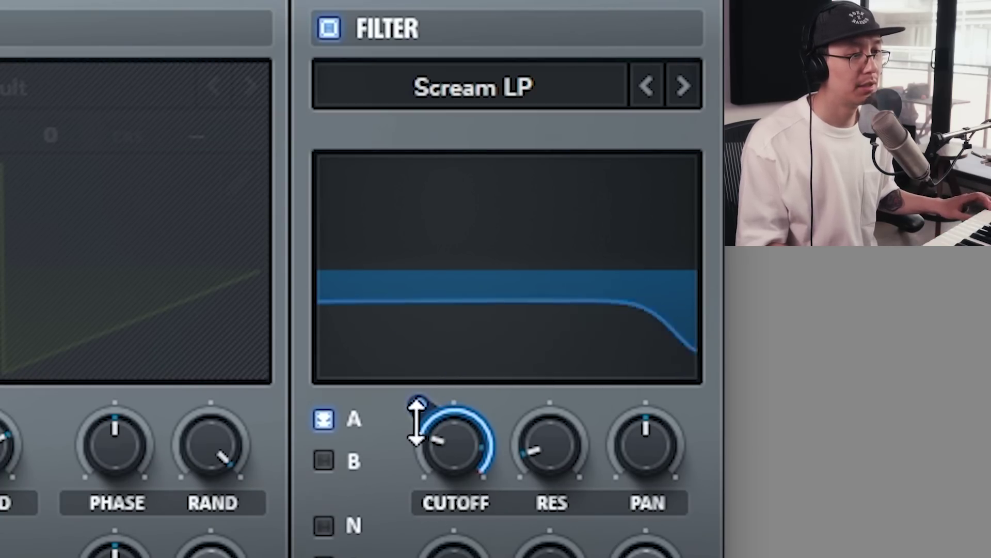
drag(426, 408, 429, 527)
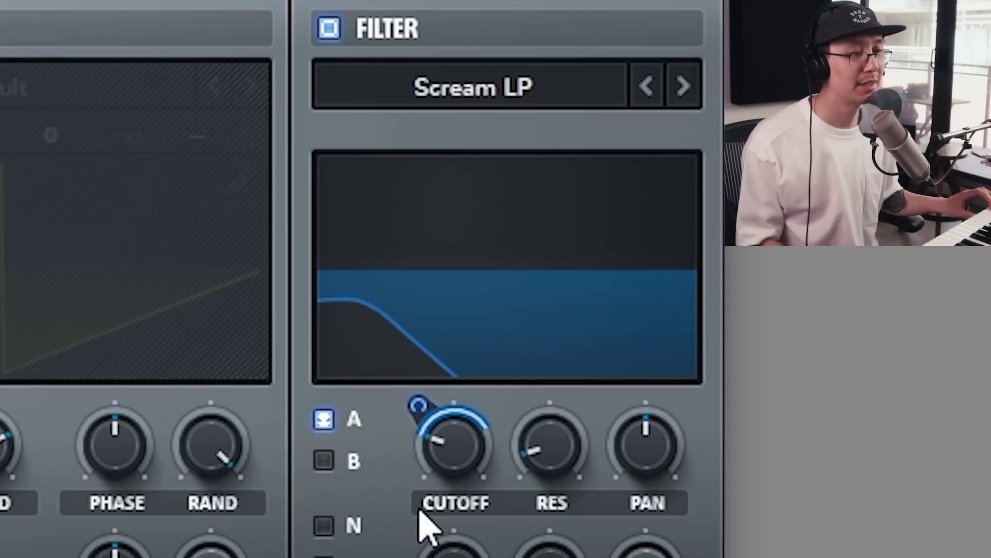
drag(421, 405, 412, 451)
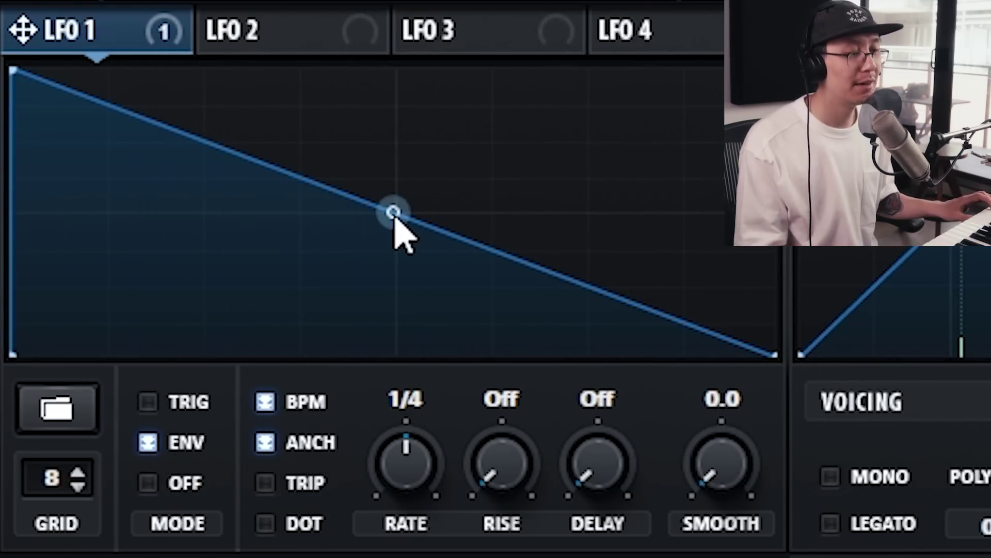
Bend the LFO 1 ramp into a steep exponential decay and raise the filter drive.
drag(394, 213, 403, 305)
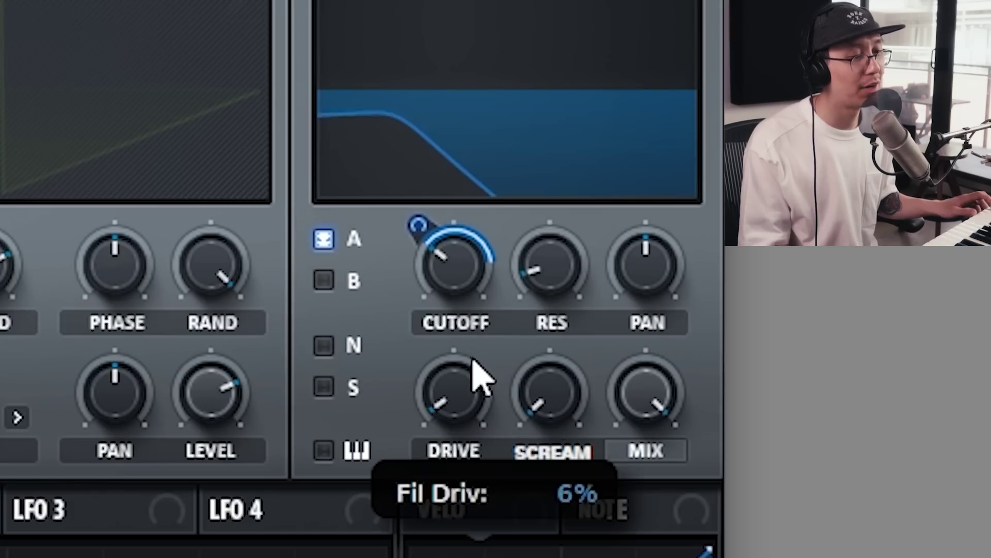
drag(475, 372, 481, 309)
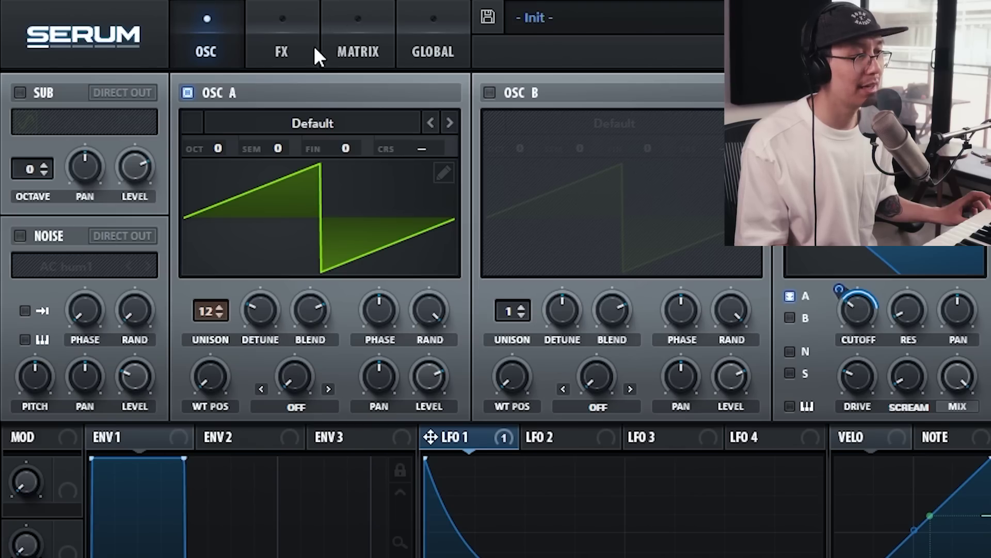
Add the Hyper/Dimension effect with a lower Hyper mix and retrigger turned on.
click(305, 49)
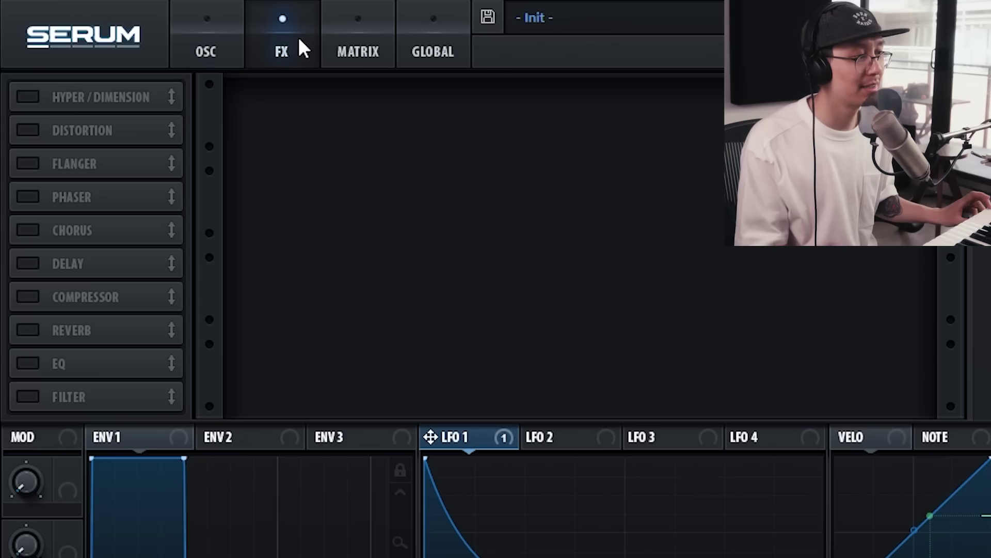
click(28, 97)
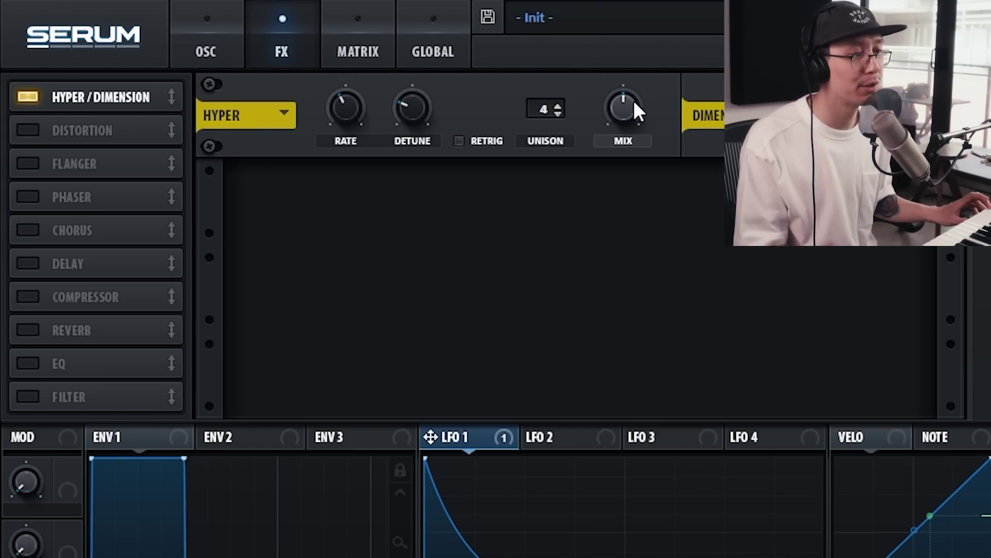
drag(634, 100, 631, 136)
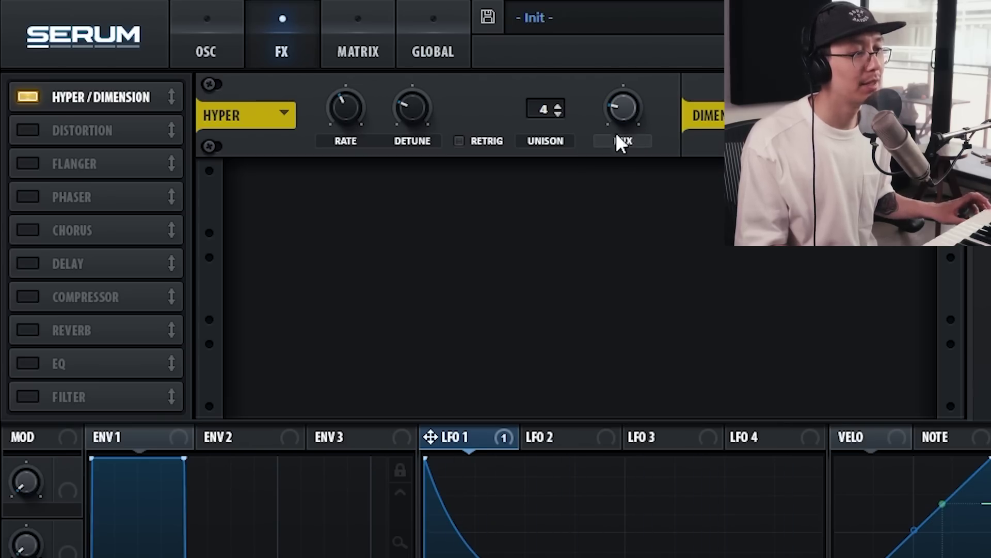
click(460, 140)
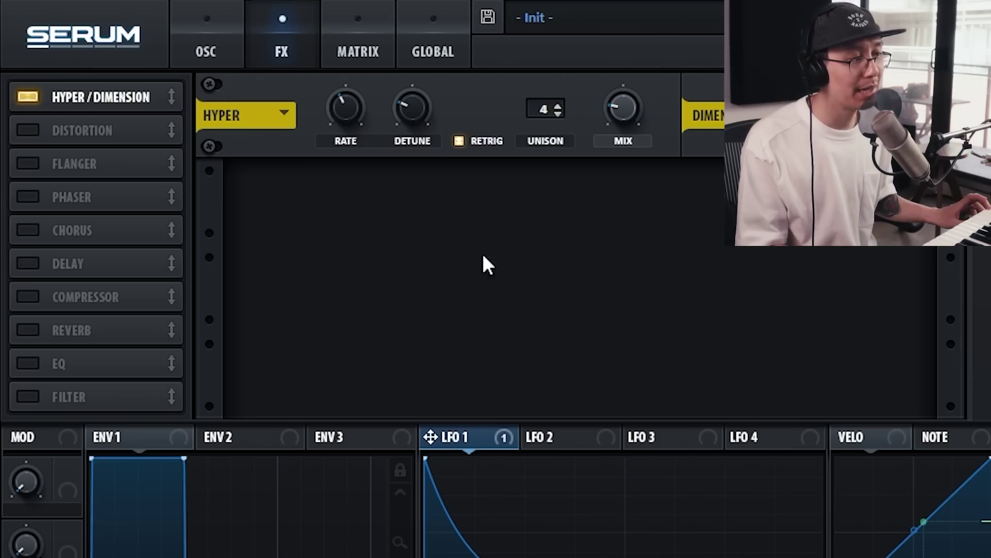
Enable the Tube distortion, adjust its drive, and assign LFO 1 to modulate that drive.
click(34, 131)
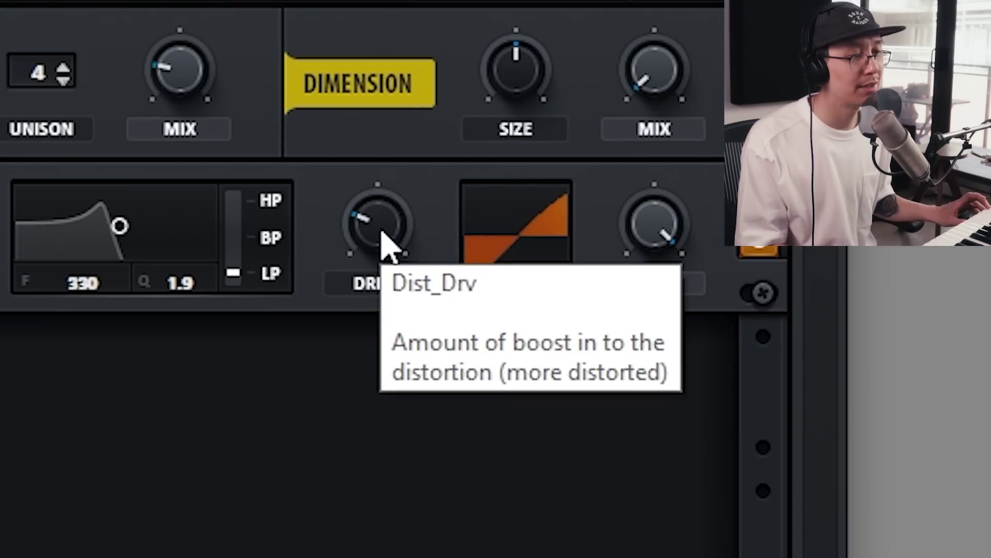
drag(666, 204, 662, 149)
drag(382, 158, 364, 2)
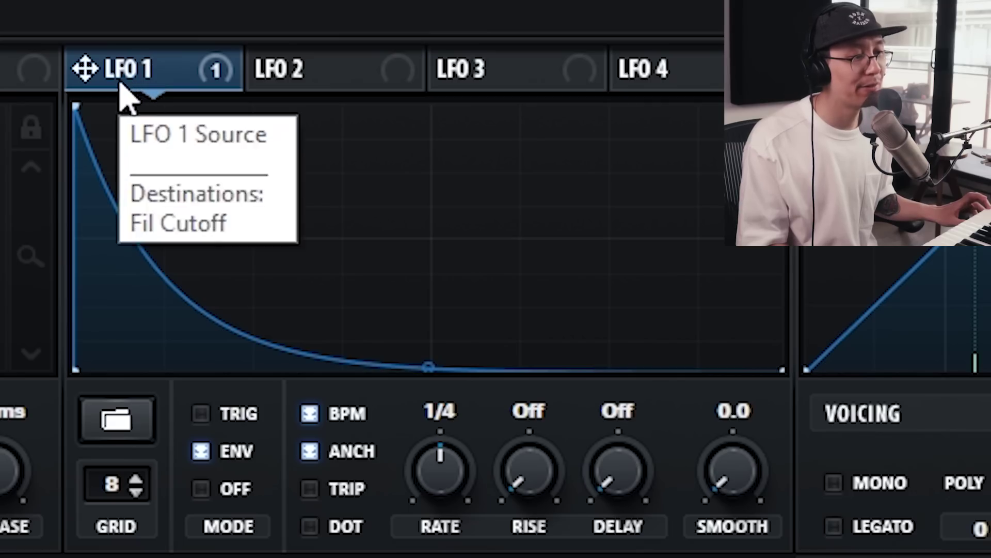
drag(121, 83, 387, 245)
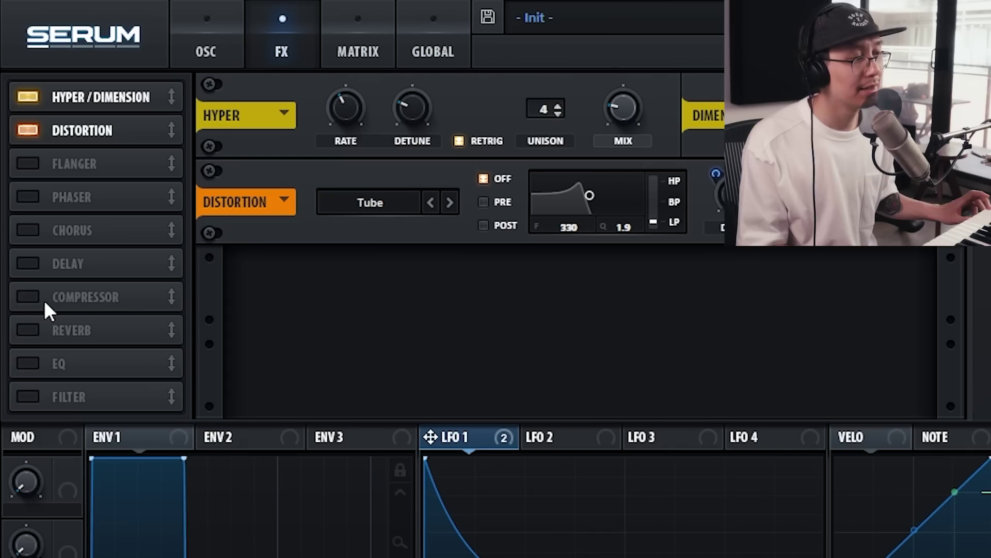
Place the compressor directly after the distortion in the effects chain and switch it on in multiband mode.
drag(136, 309, 143, 165)
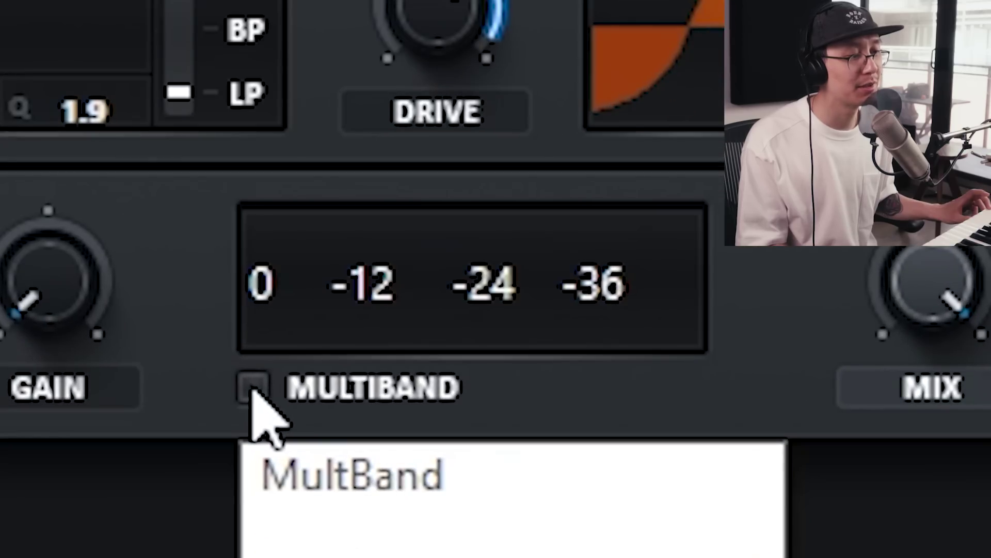
click(252, 391)
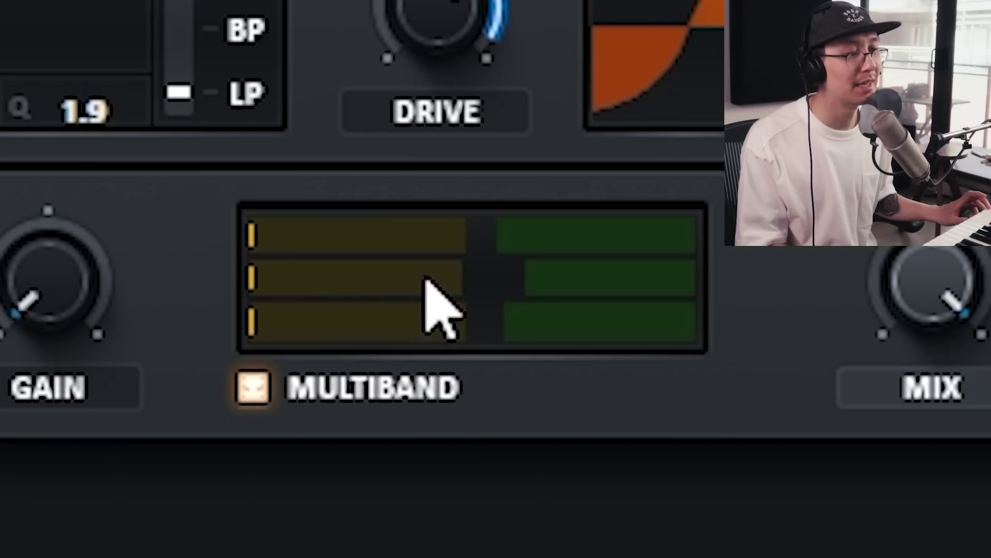
mouse_move(451, 279)
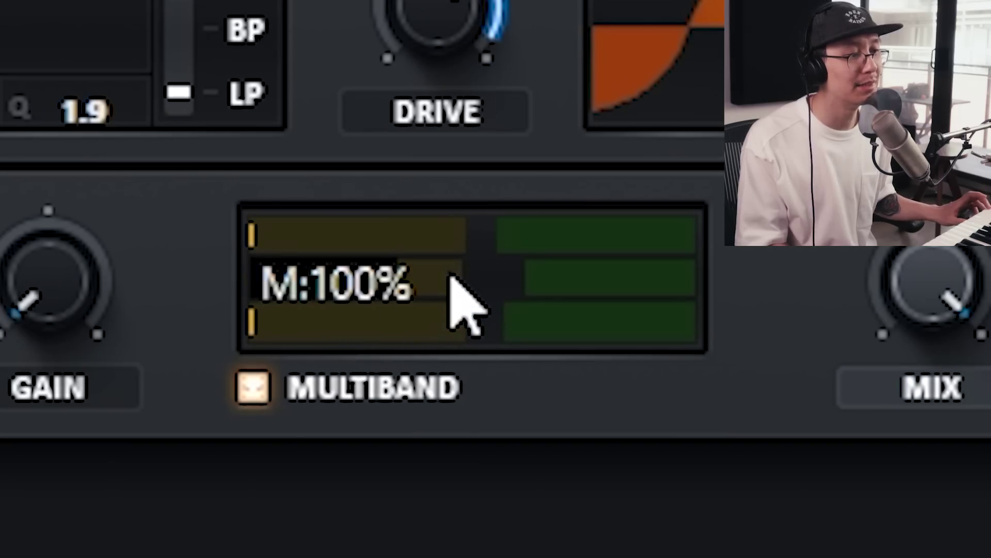
drag(453, 279, 556, 295)
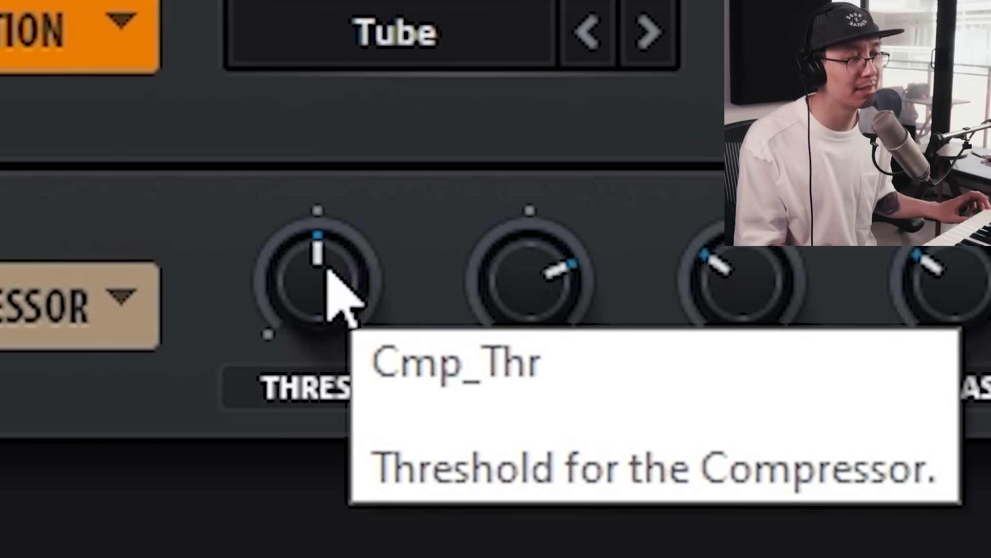
Lower the compressor's threshold to about -7.2 dB.
drag(330, 272, 317, 468)
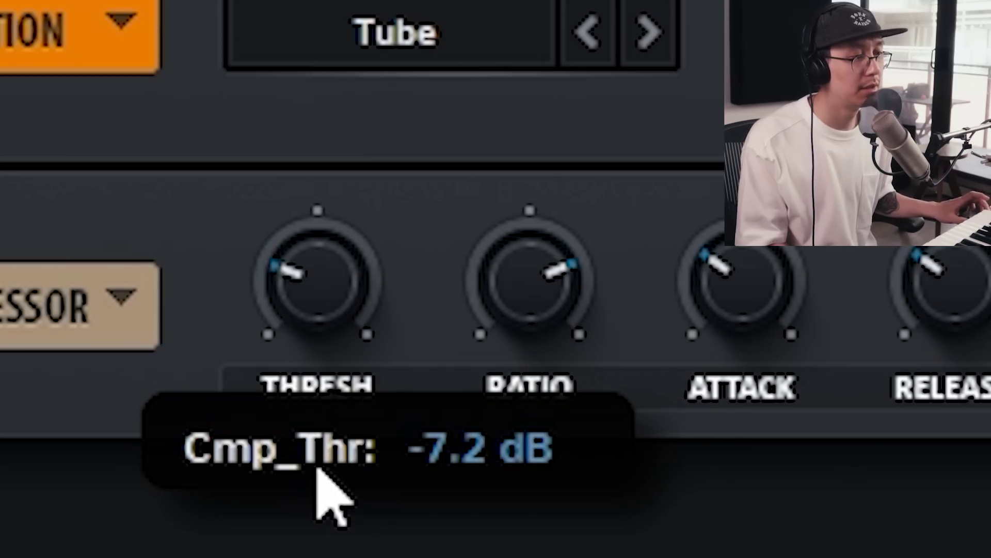
mouse_move(324, 294)
mouse_down()
mouse_move(327, 310)
mouse_move(325, 280)
mouse_up()
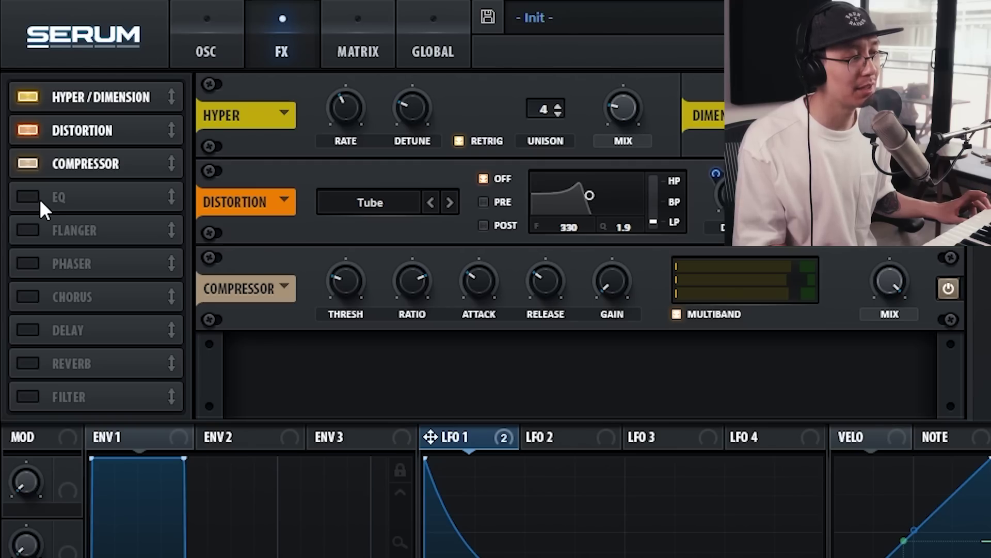
Enable the EQ after the compressor and make its low band a low-cut filter at 96 Hz.
click(25, 198)
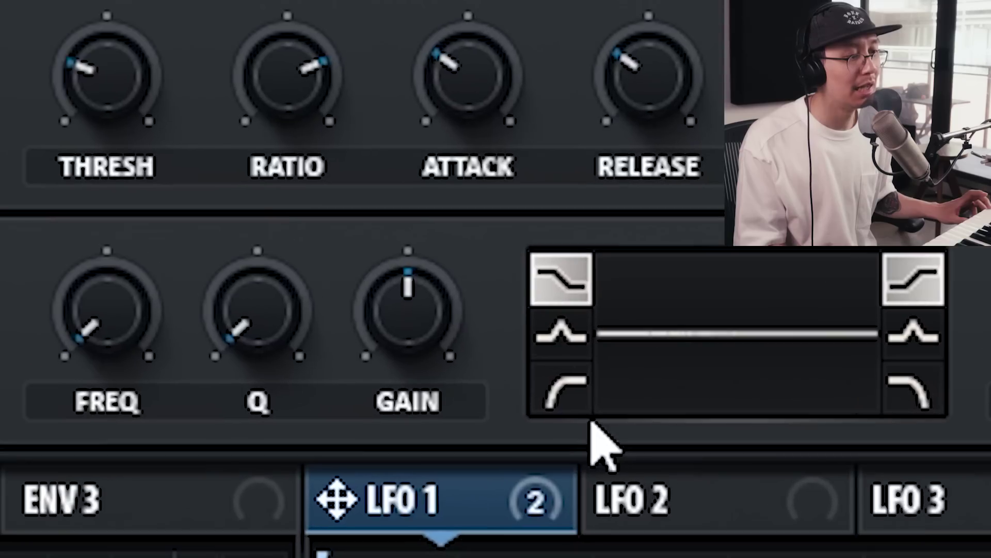
click(558, 392)
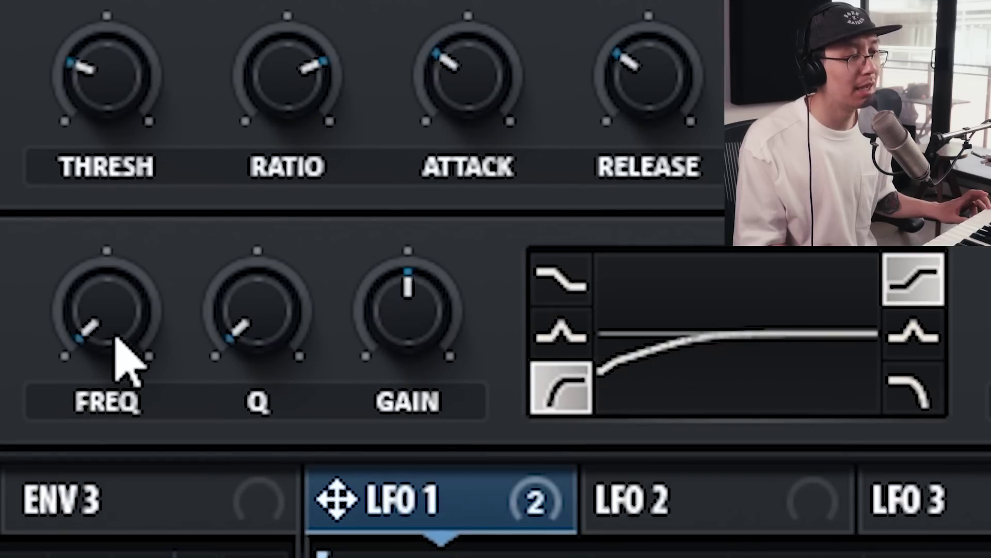
mouse_move(116, 357)
drag(115, 336, 99, 123)
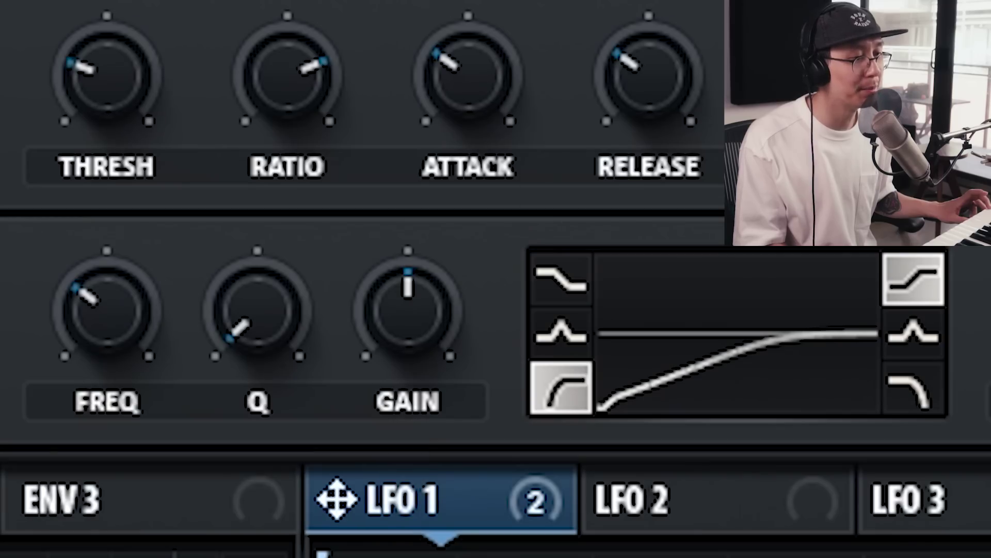
drag(93, 332, 112, 400)
Raise the Q of the EQ's low-cut band.
click(284, 325)
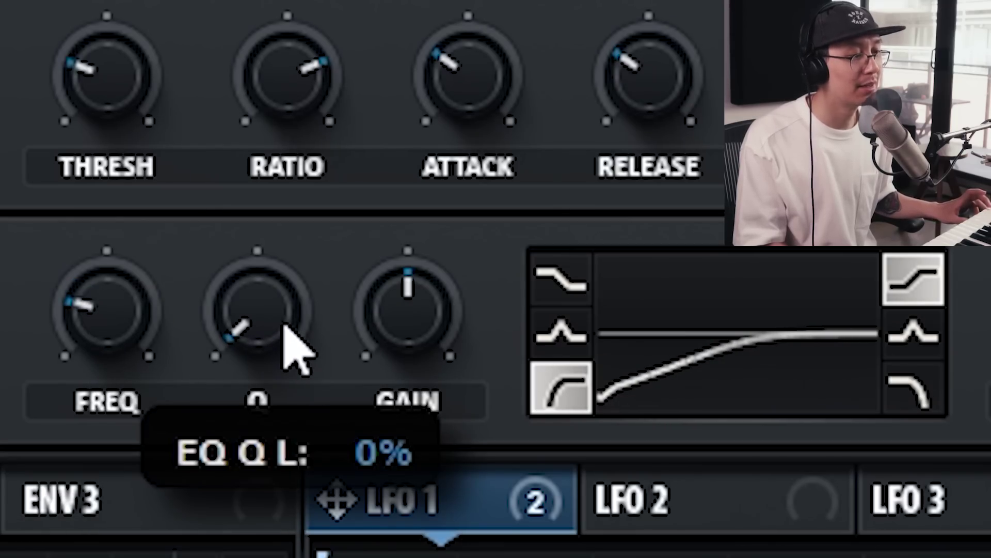
drag(284, 324, 210, 13)
click(107, 293)
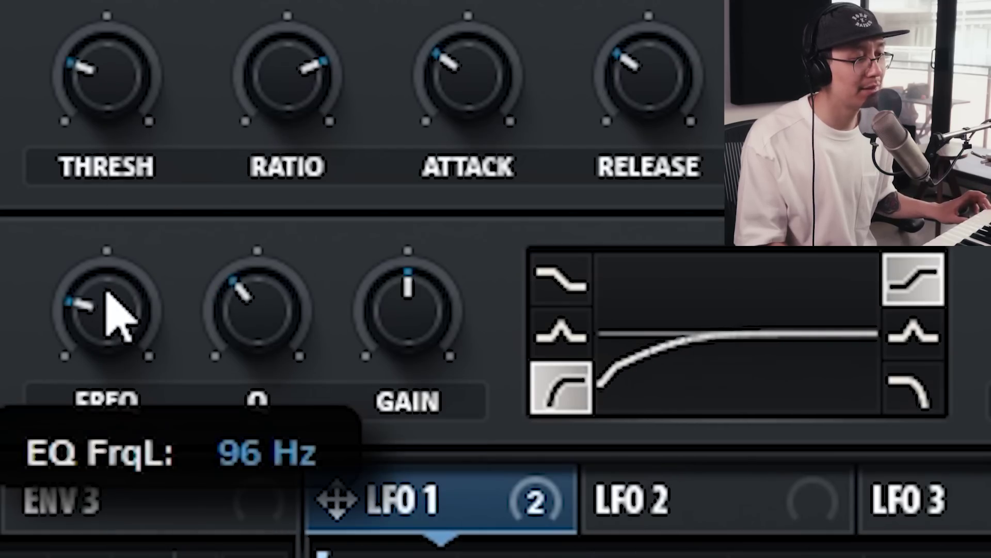
Raise the EQ's low-cut frequency, and switch on the sub oscillator with direct output.
drag(107, 293, 86, 242)
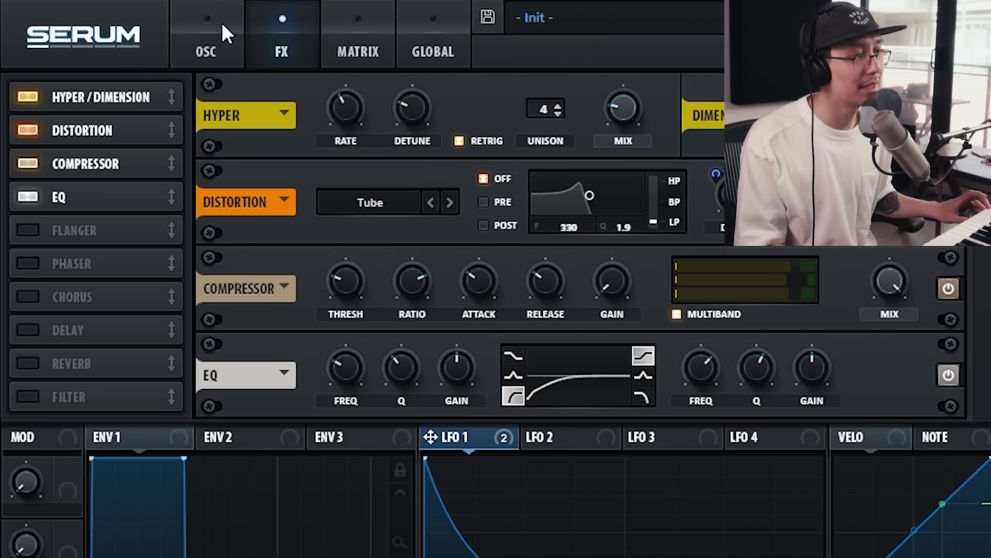
click(221, 22)
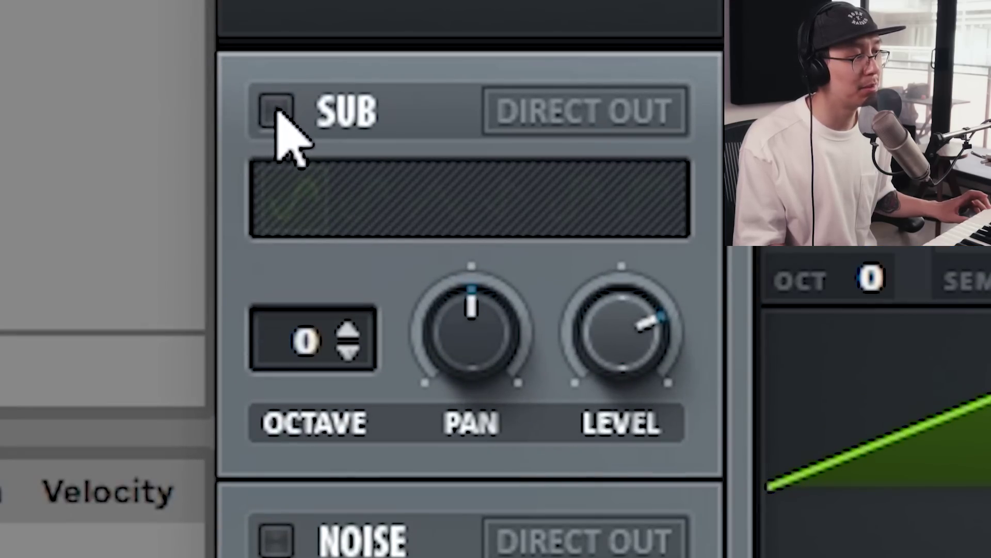
click(276, 110)
click(531, 105)
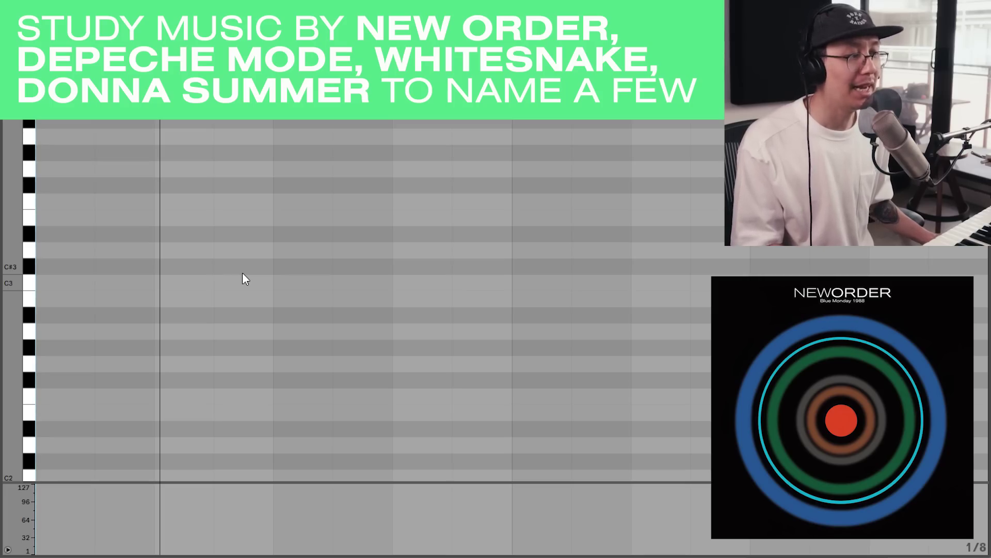
Draw a continuous row of A0 eighth notes across both bars of the empty clip on a 1/8 grid.
scroll(139, 288, down, 5)
key(b)
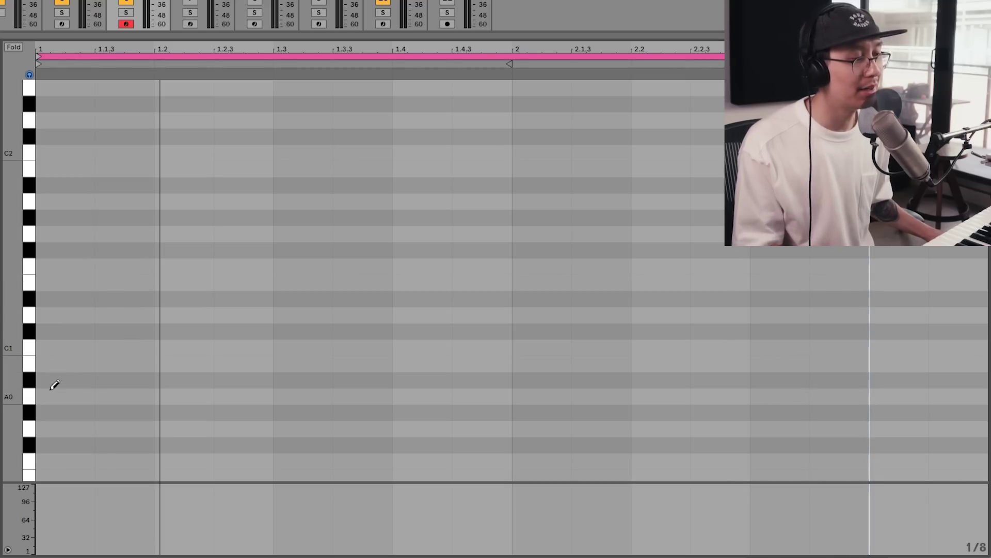
scroll(130, 358, down, 3)
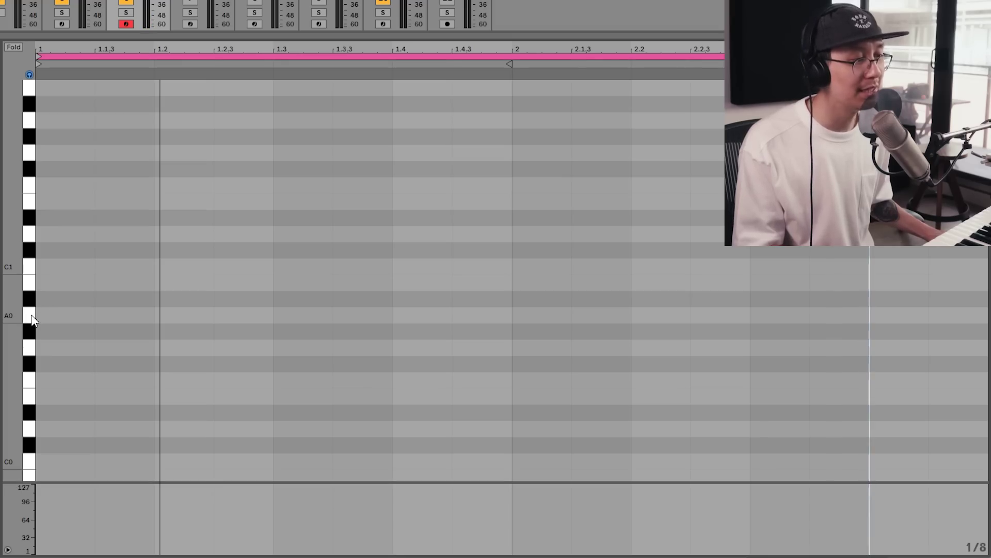
right_click(224, 255)
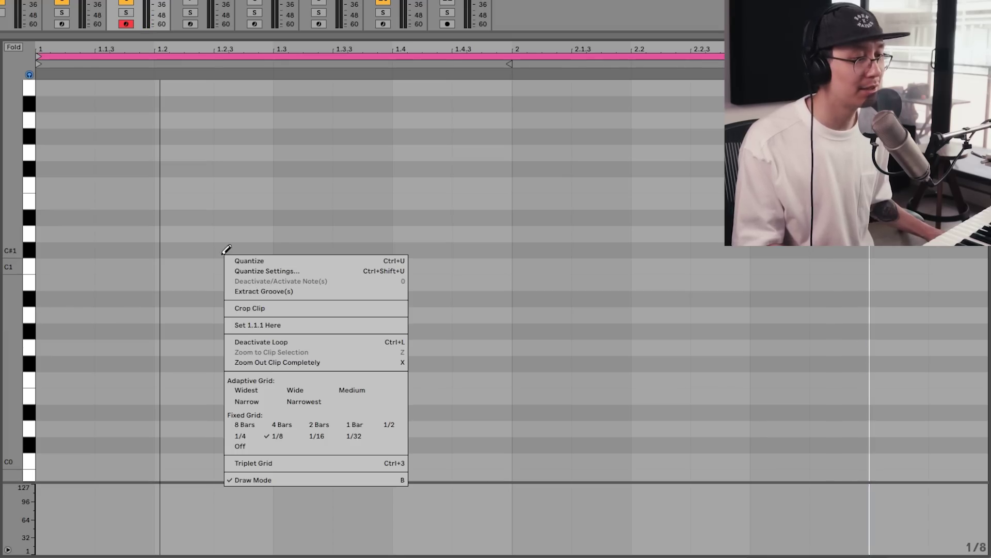
click(277, 437)
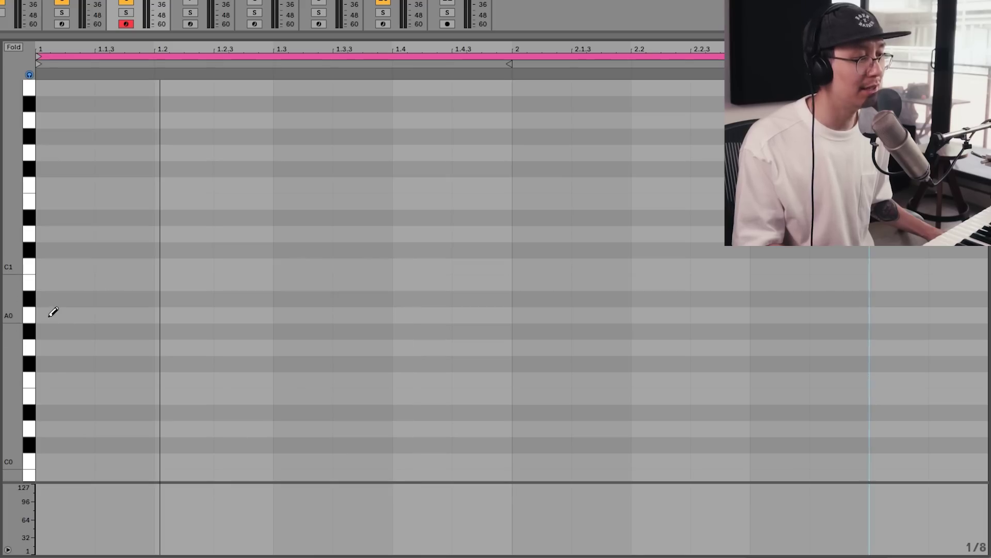
drag(53, 311, 965, 325)
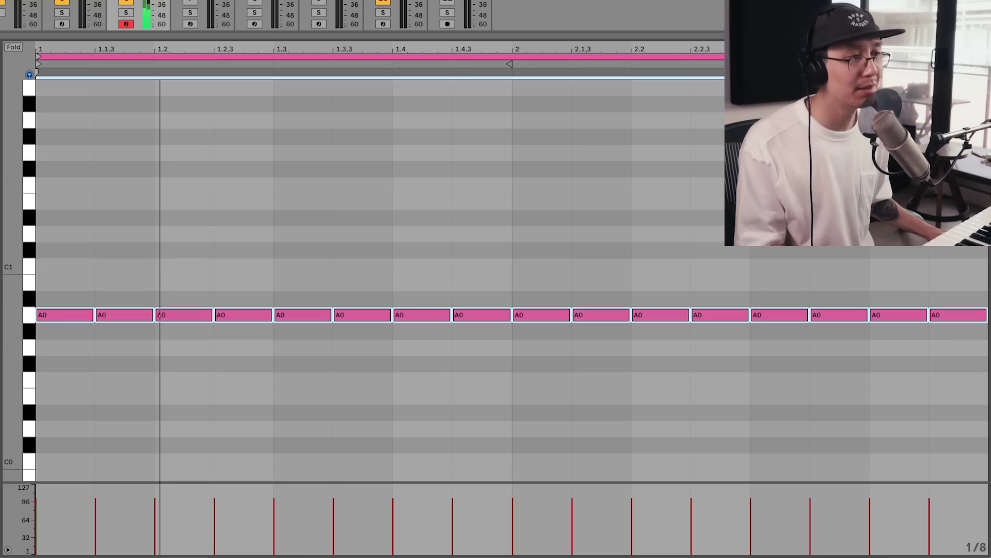
Play back the A0 bassline with its track soloed.
key(space)
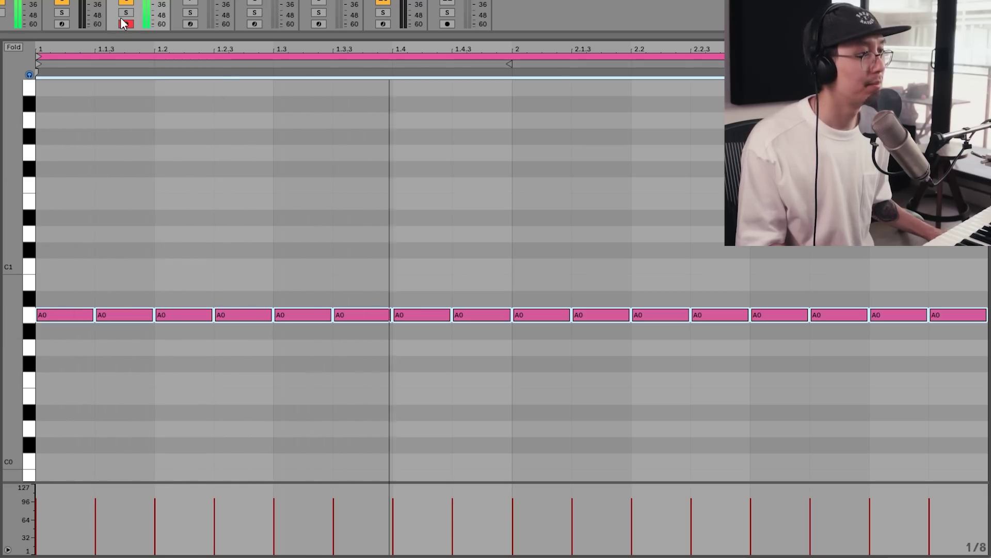
click(126, 13)
click(320, 217)
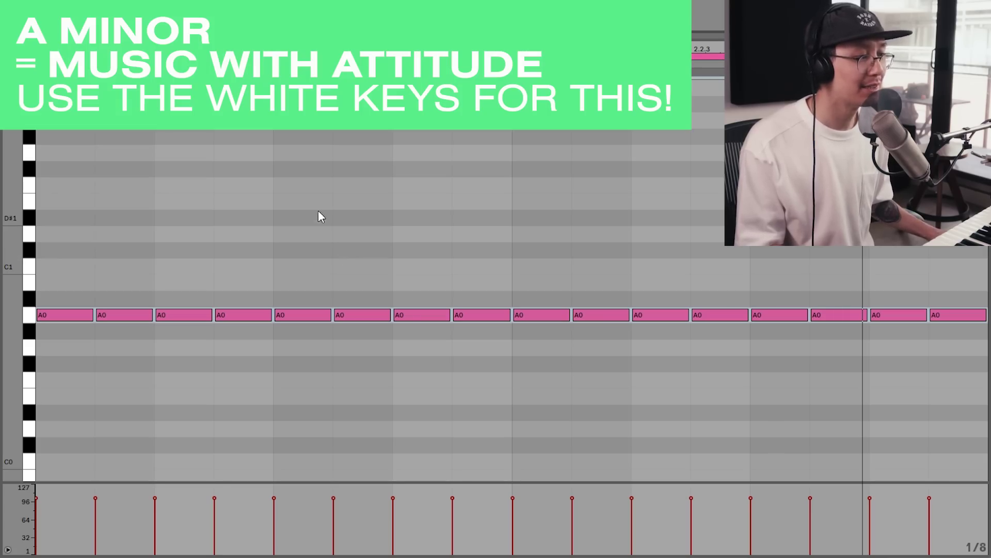
click(437, 178)
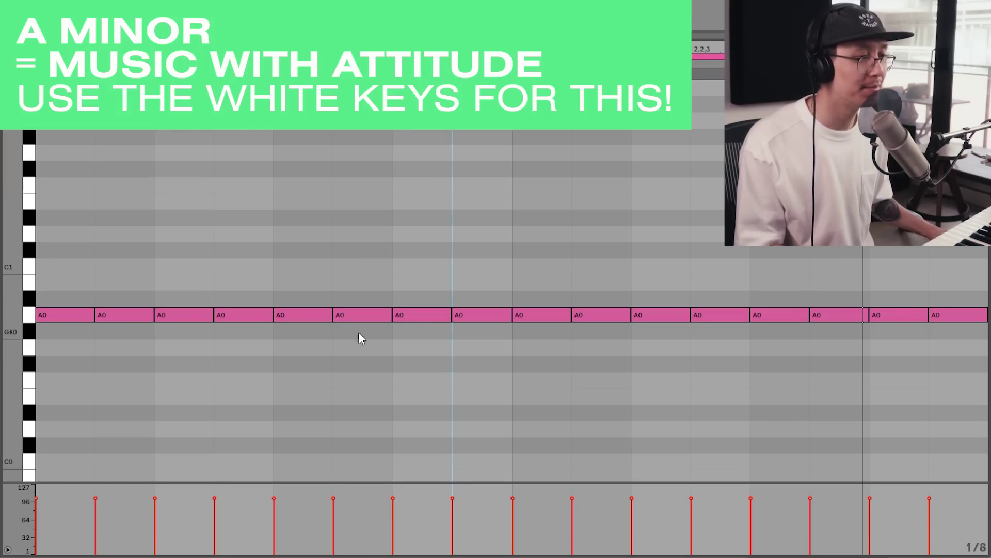
Move the A0 notes at 1.4.3, 2.1.3, 2.2.3 and 2.3.3 to F1, E1, C1 and D1 respectively.
click(374, 316)
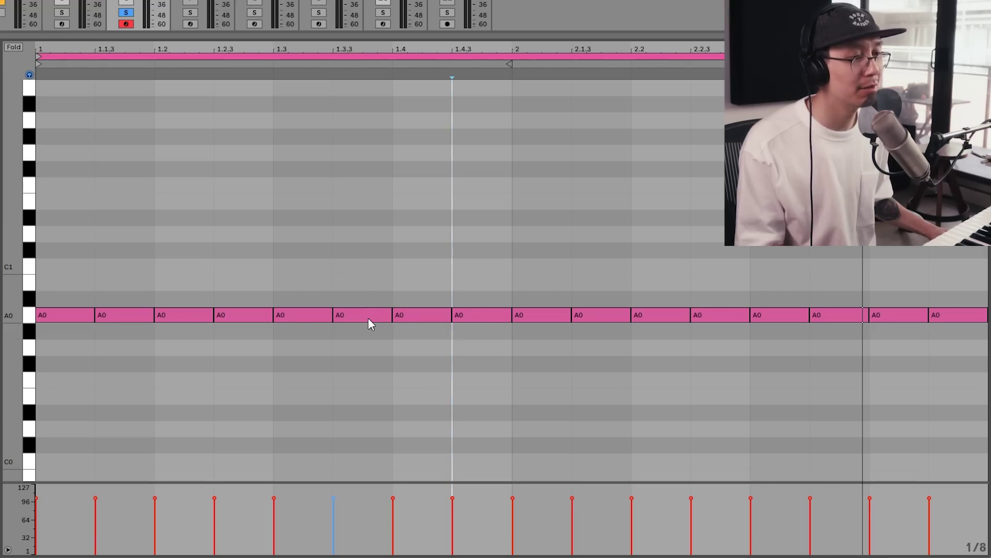
click(467, 316)
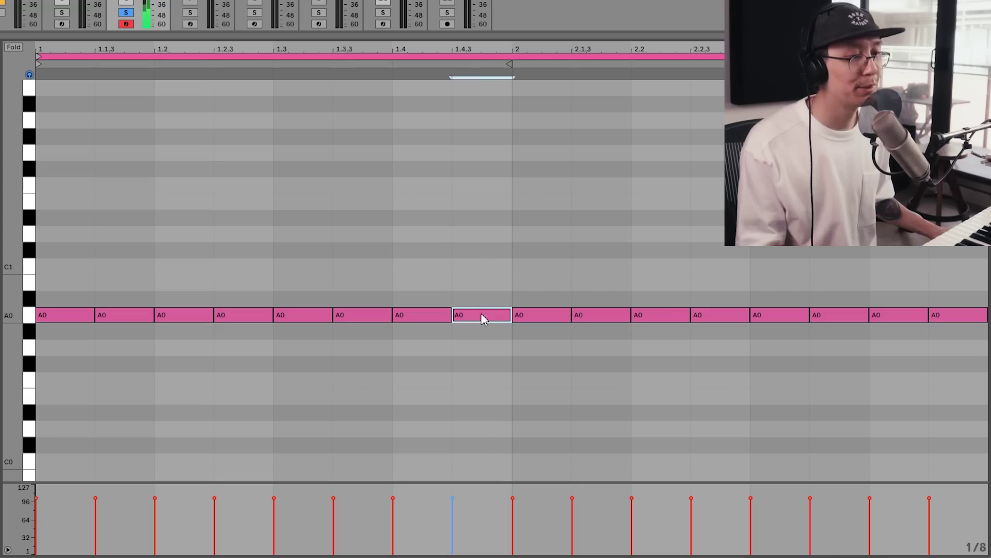
drag(476, 315, 472, 193)
drag(595, 309, 590, 209)
drag(731, 318, 723, 265)
click(838, 315)
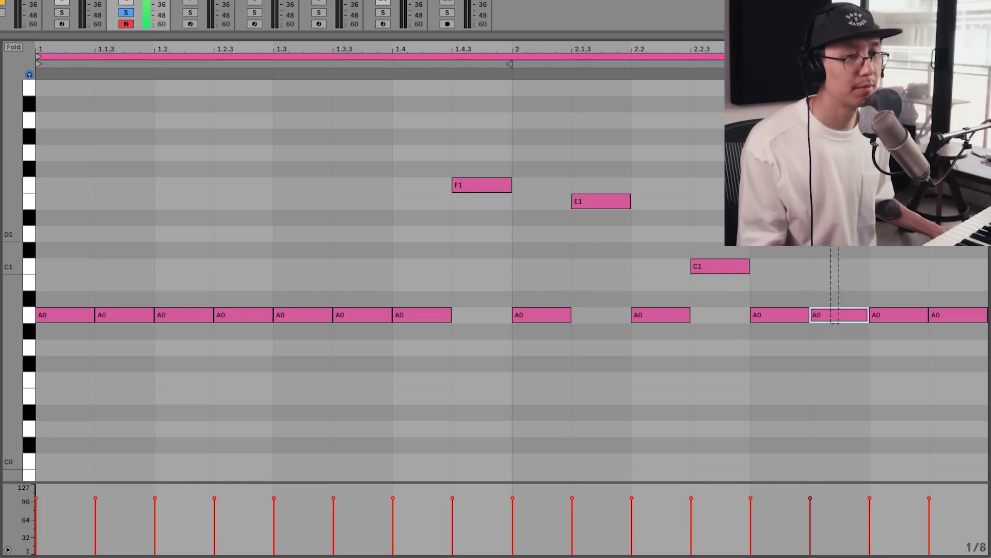
drag(838, 315, 838, 233)
Listen to the edited bassline, and turn off the track's solo.
click(549, 254)
key(space)
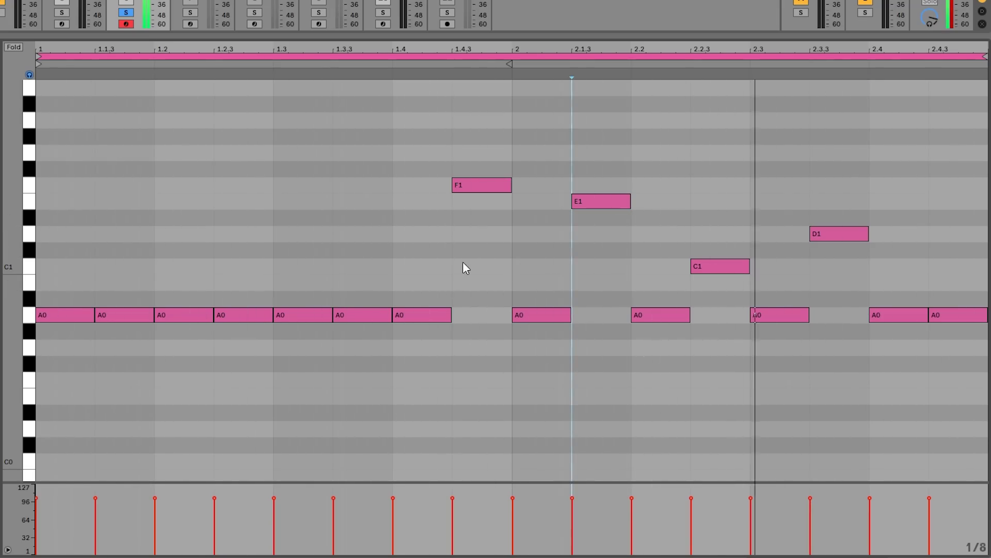
click(126, 13)
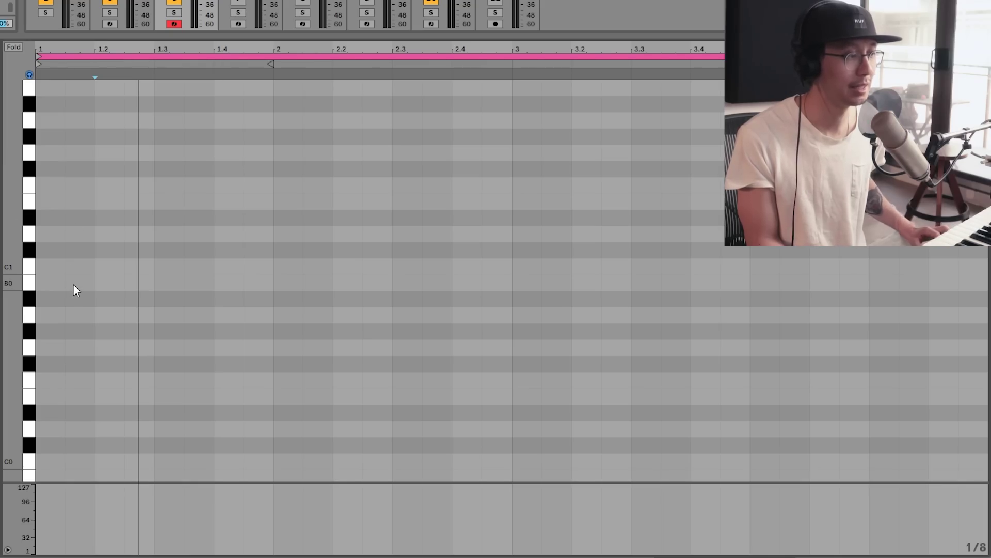
Fill the empty four-bar clip with eighth notes on A0 in bar 1, F0 in bar 2 and D0 in bars 3 and 4, and play it.
right_click(48, 314)
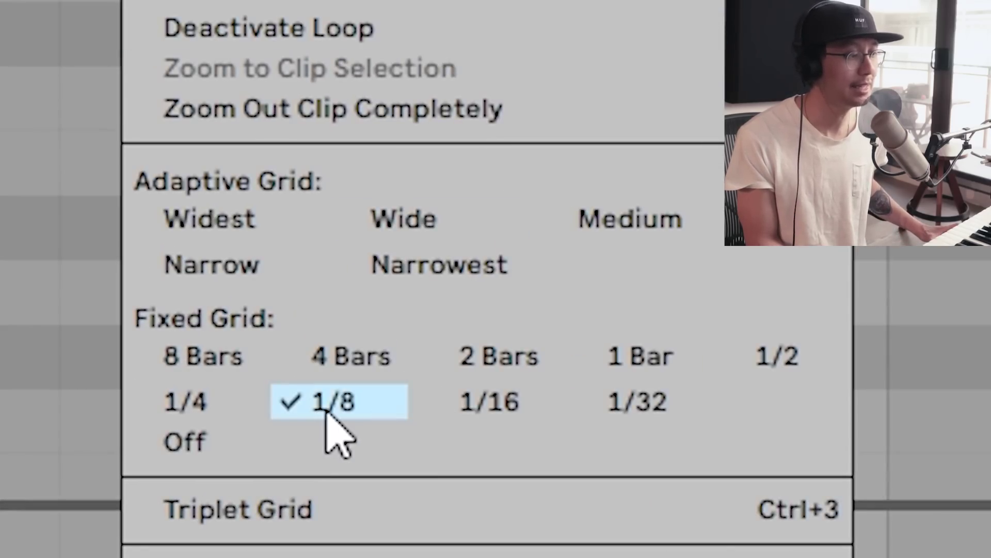
click(326, 408)
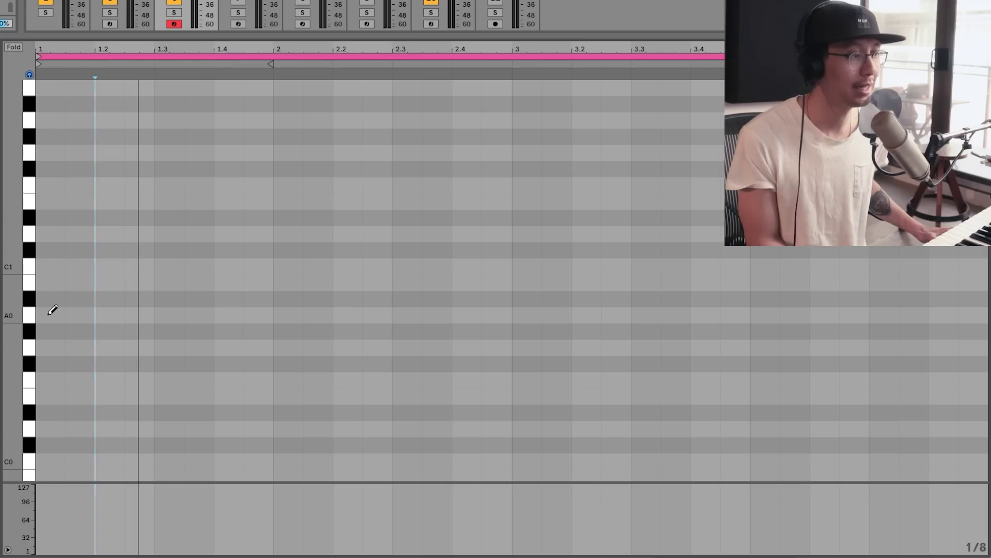
drag(52, 311, 266, 313)
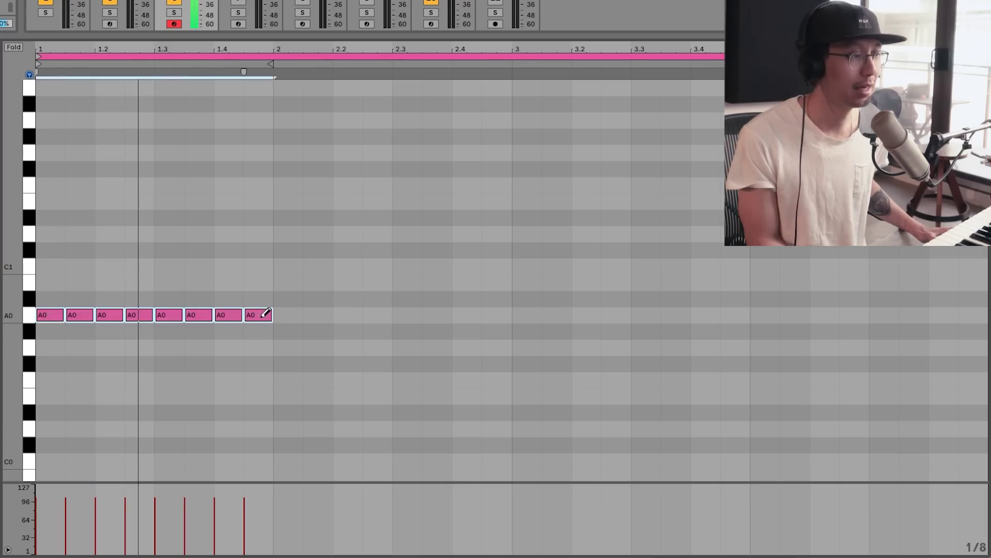
drag(281, 380, 509, 380)
drag(530, 424, 981, 428)
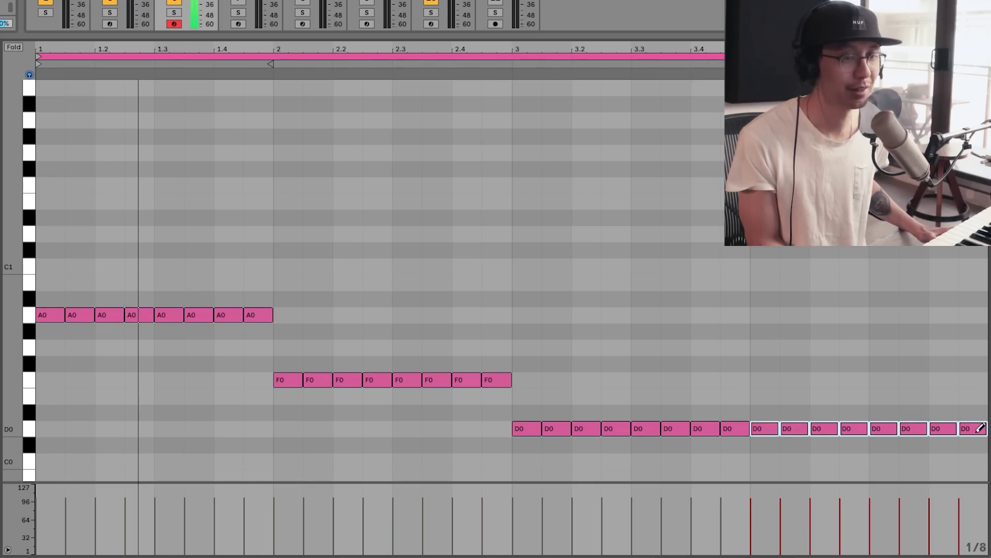
key(space)
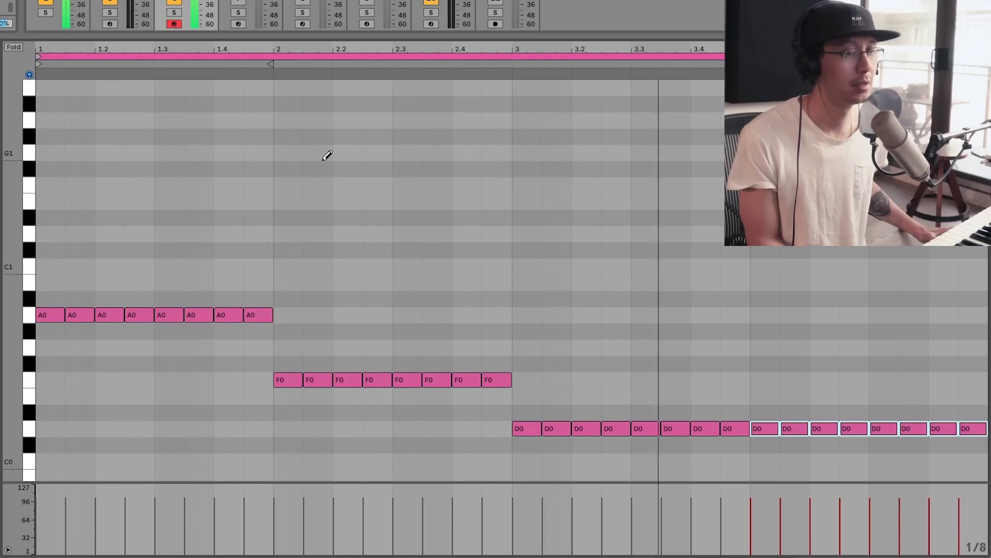
Move the last four D0 notes of bar 4 up to G0.
click(872, 355)
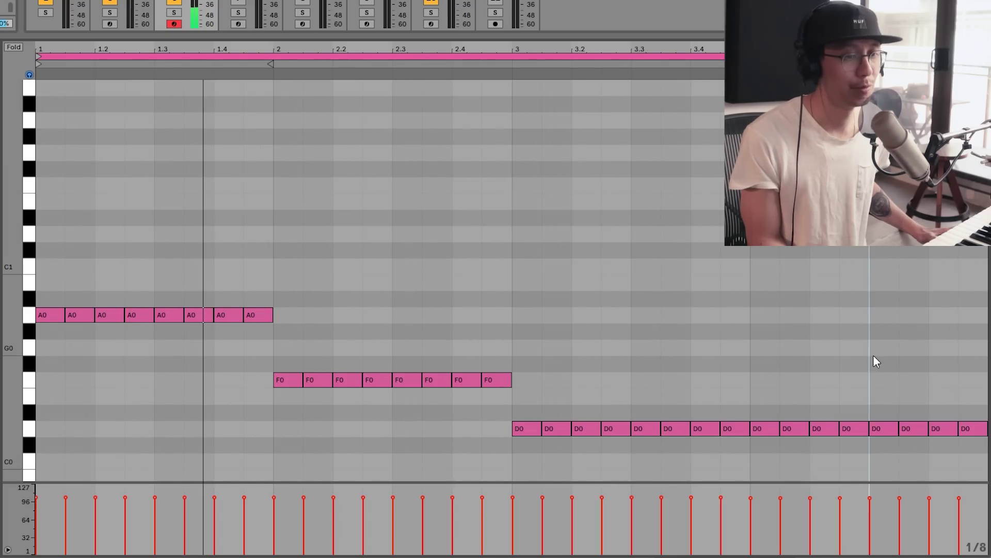
drag(879, 344, 984, 465)
drag(874, 429, 880, 349)
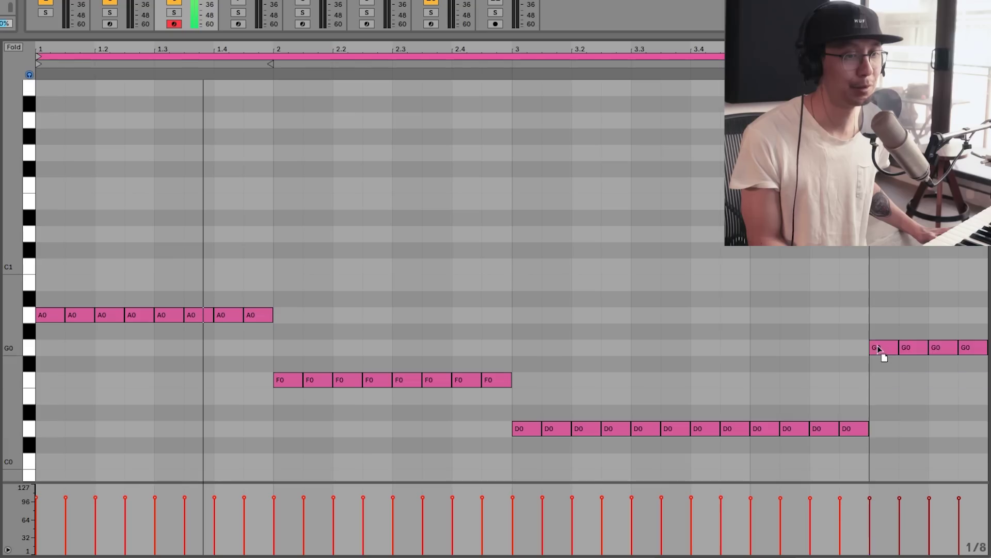
click(810, 362)
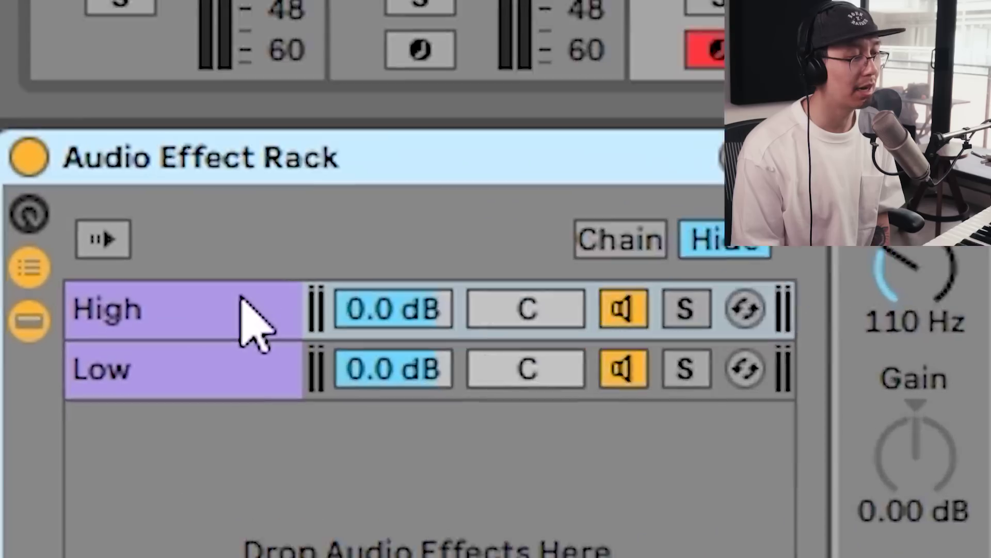
Compare the High and Low chains of the Audio Effect Rack by soloing each in turn.
click(104, 367)
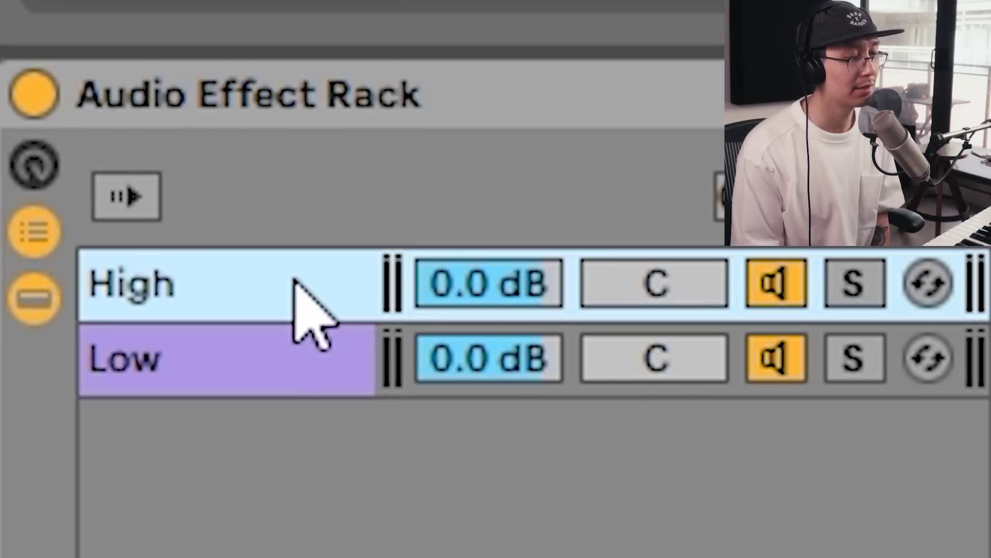
click(102, 395)
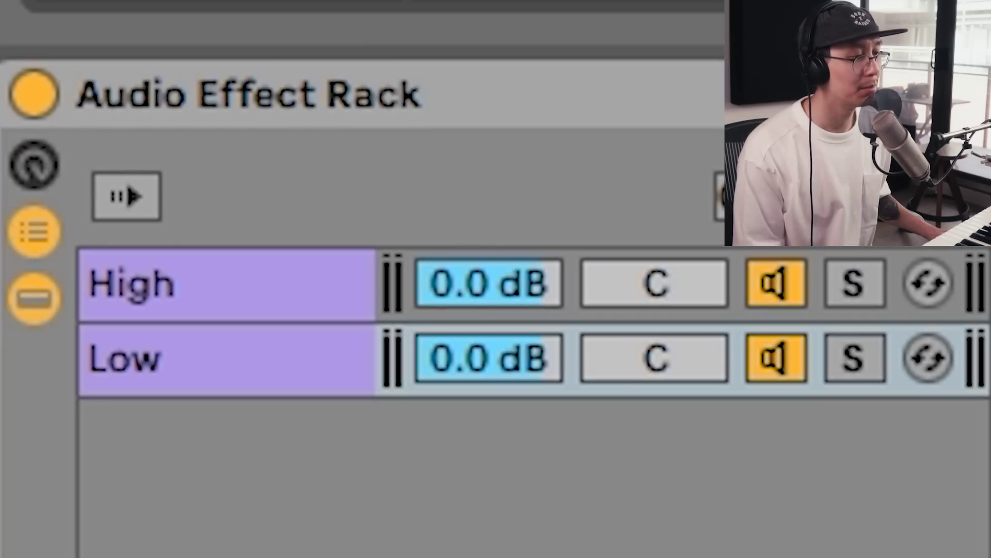
click(844, 292)
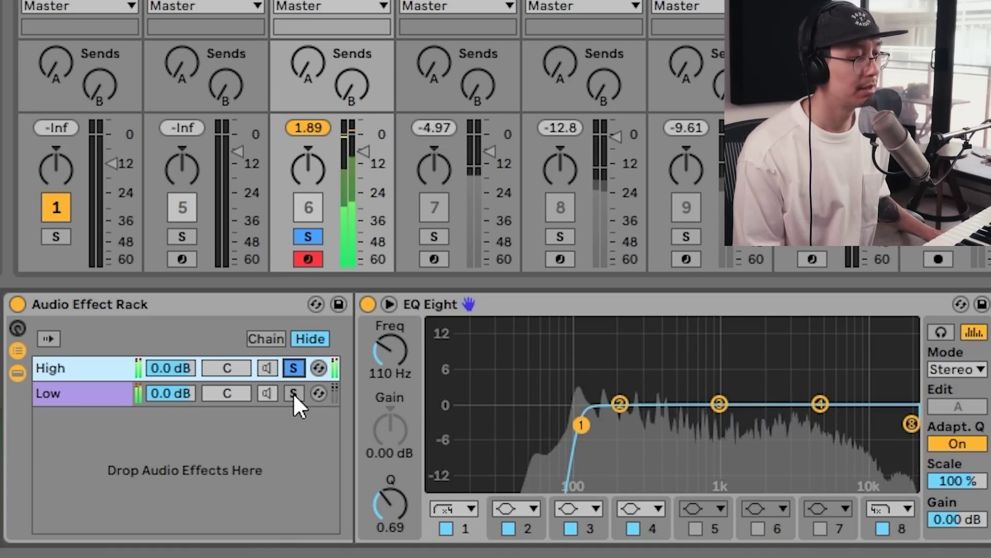
click(292, 392)
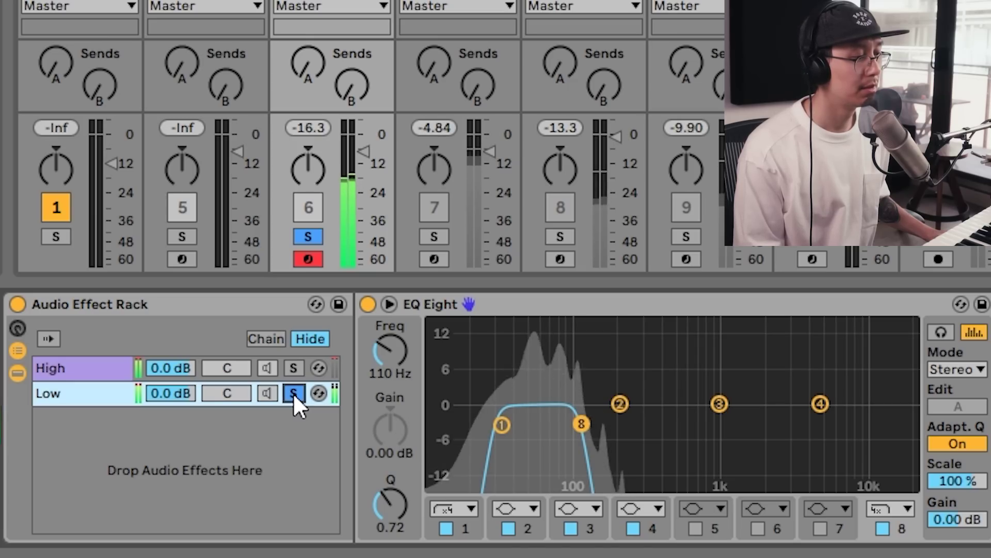
click(64, 364)
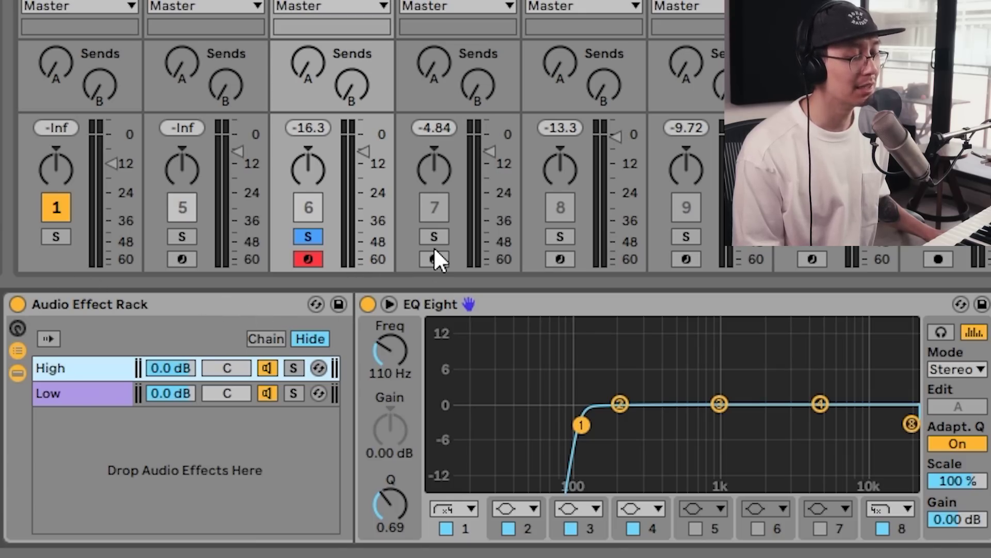
click(153, 306)
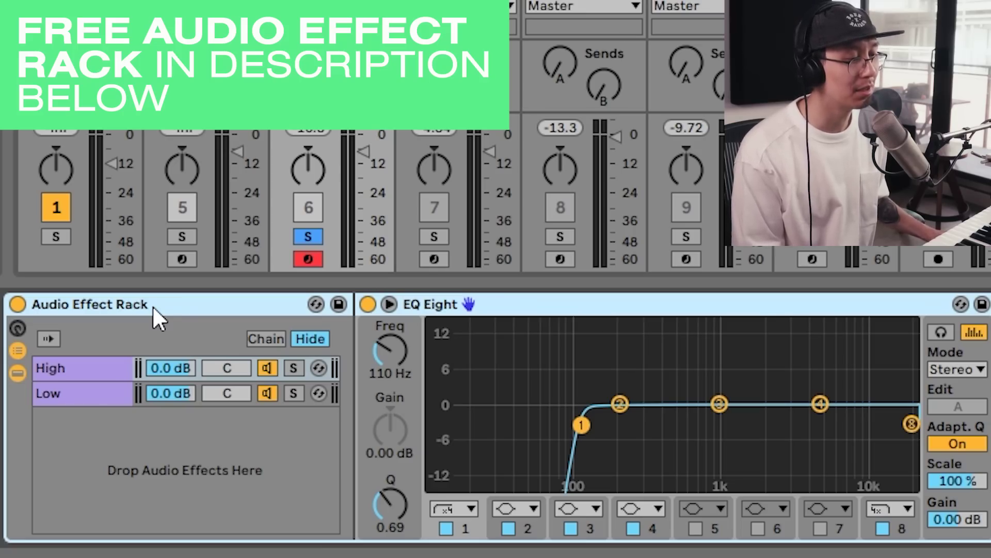
Set the Saturator's drive in the rack's High chain to 8.57 dB.
click(289, 367)
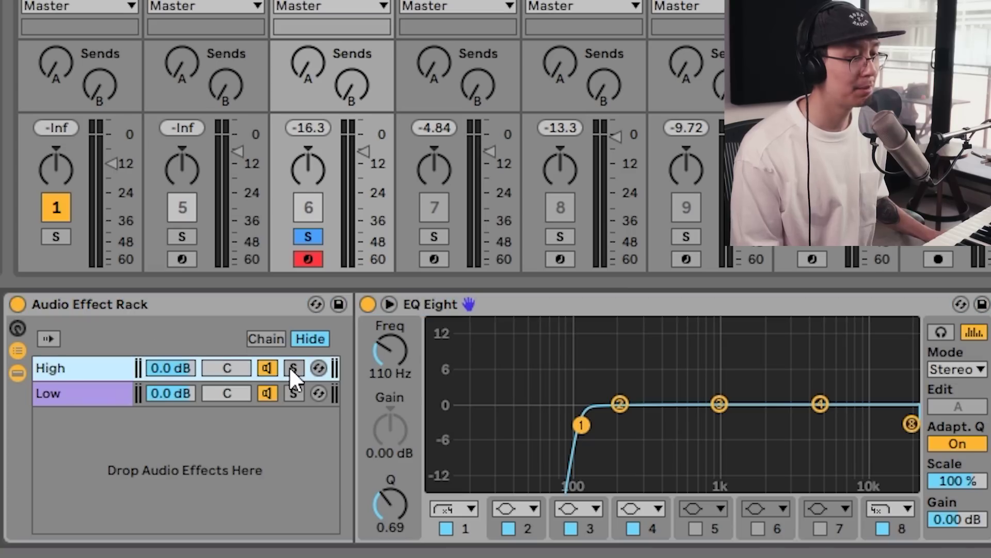
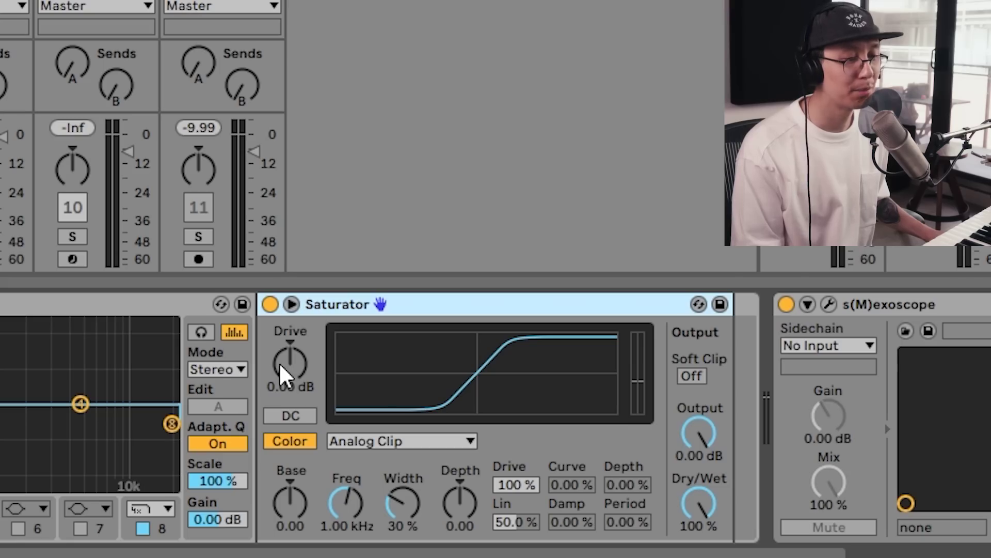
drag(287, 364, 287, 339)
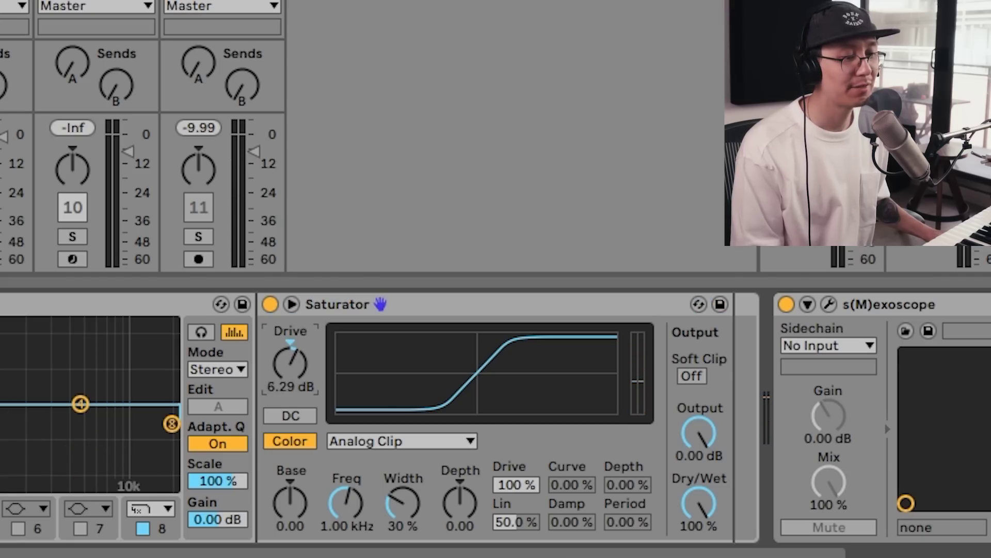
drag(290, 363, 290, 346)
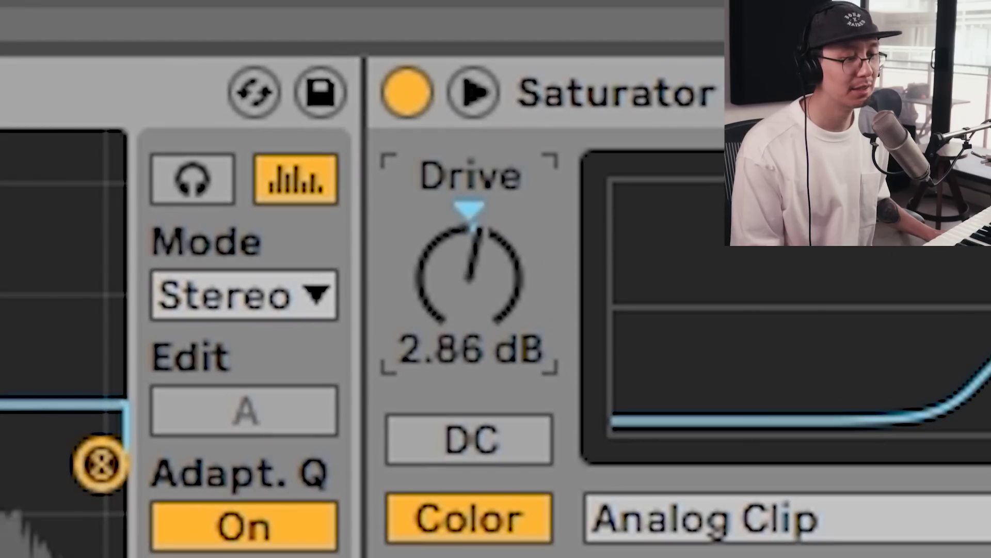
mouse_move(470, 274)
mouse_down()
mouse_move(470, 247)
mouse_move(469, 266)
mouse_up()
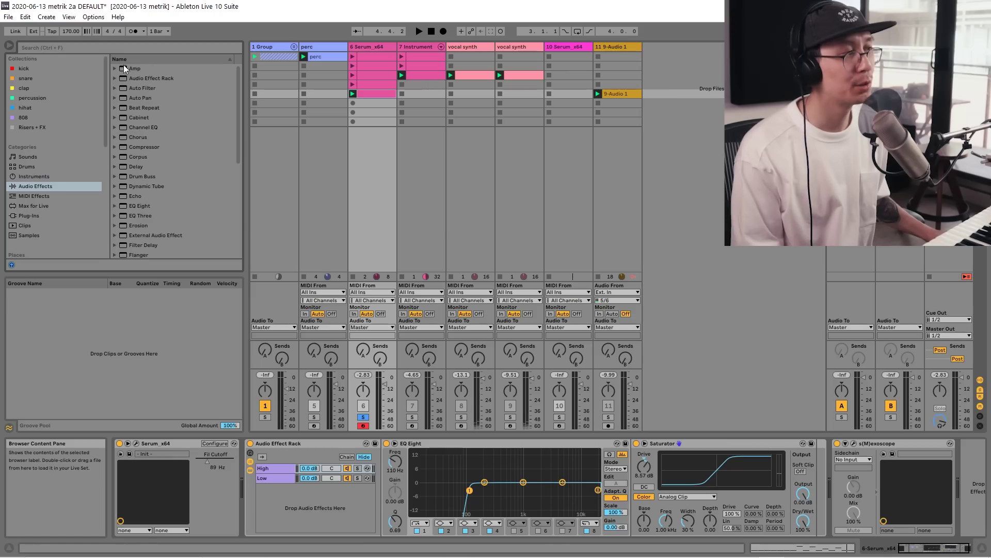
Add an Amp after the Saturator in the rack's High chain and switch its output to Dual.
click(135, 68)
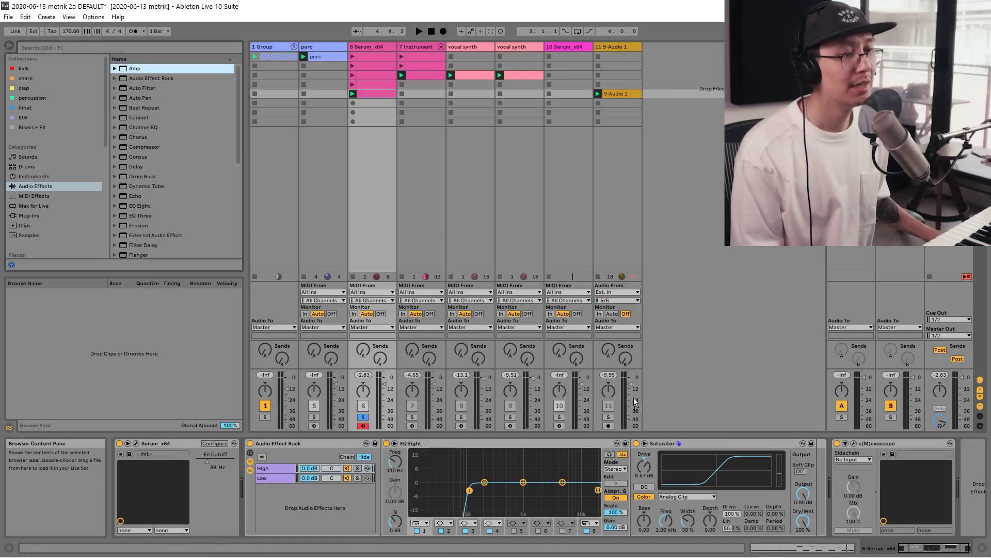
key(Return)
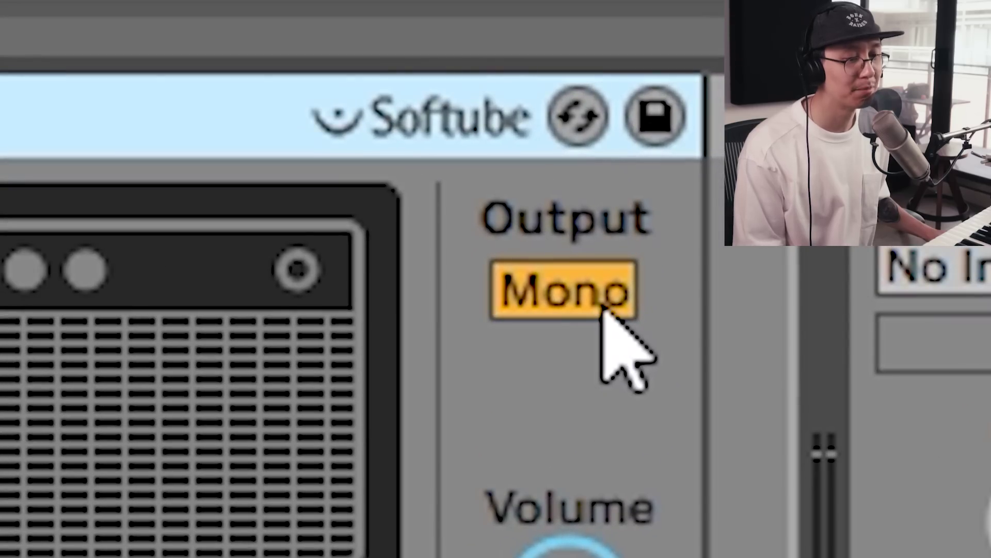
click(599, 306)
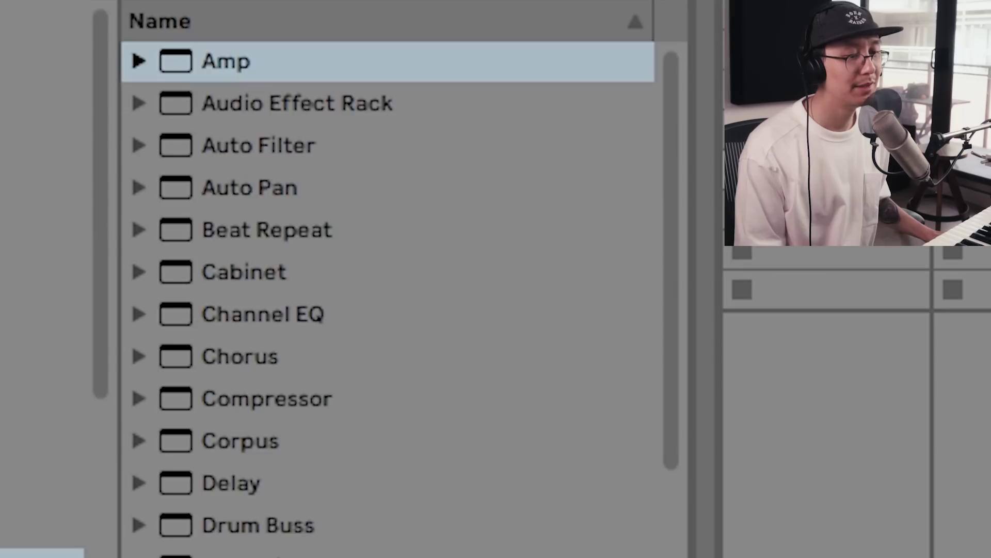
Audition the Amp presets Discrete, Heavy and Blues Drive, and load the Clean preset.
click(676, 109)
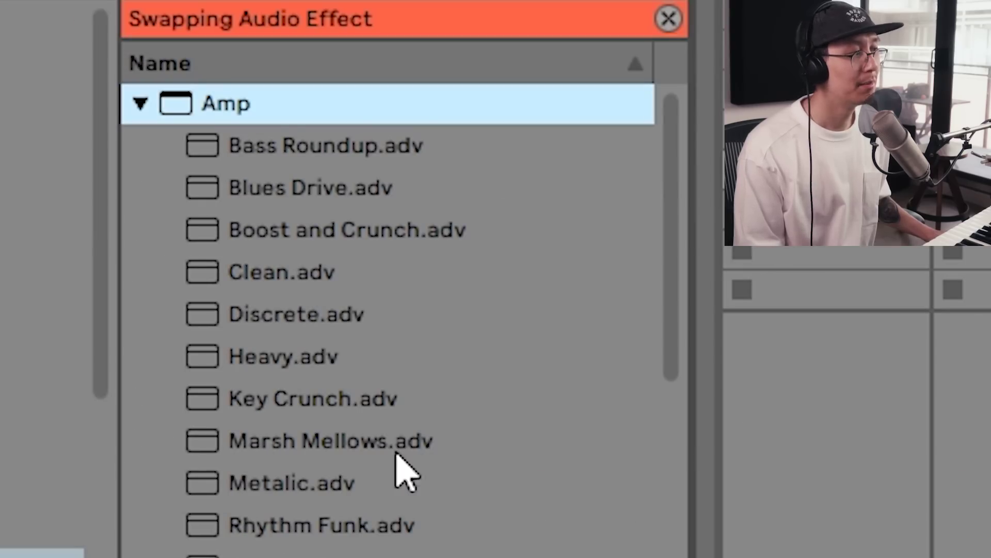
click(288, 317)
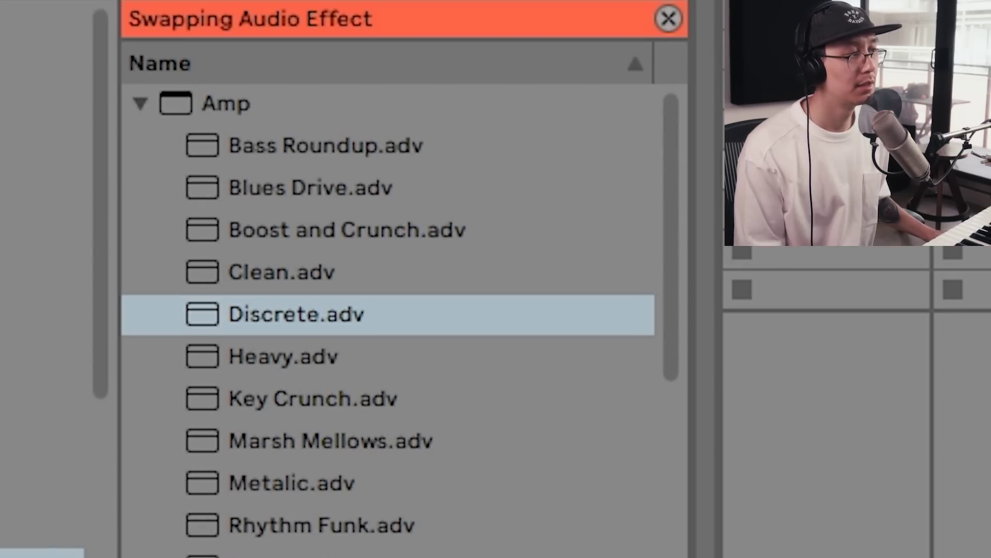
click(246, 367)
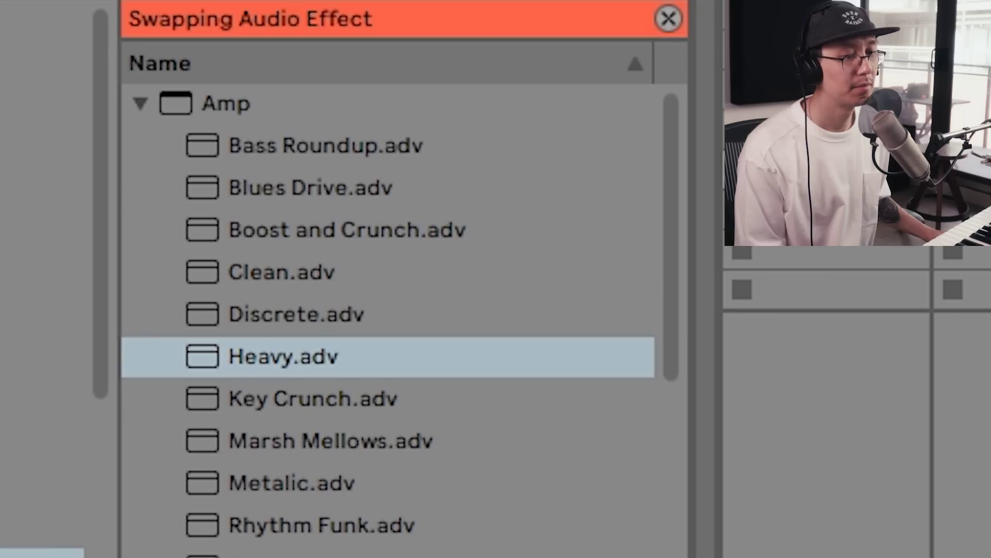
click(262, 187)
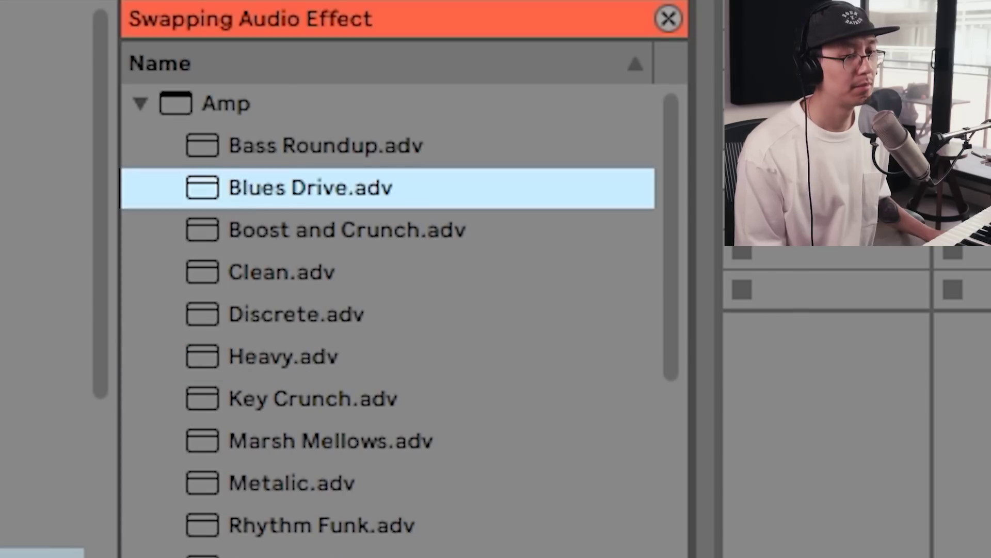
click(272, 271)
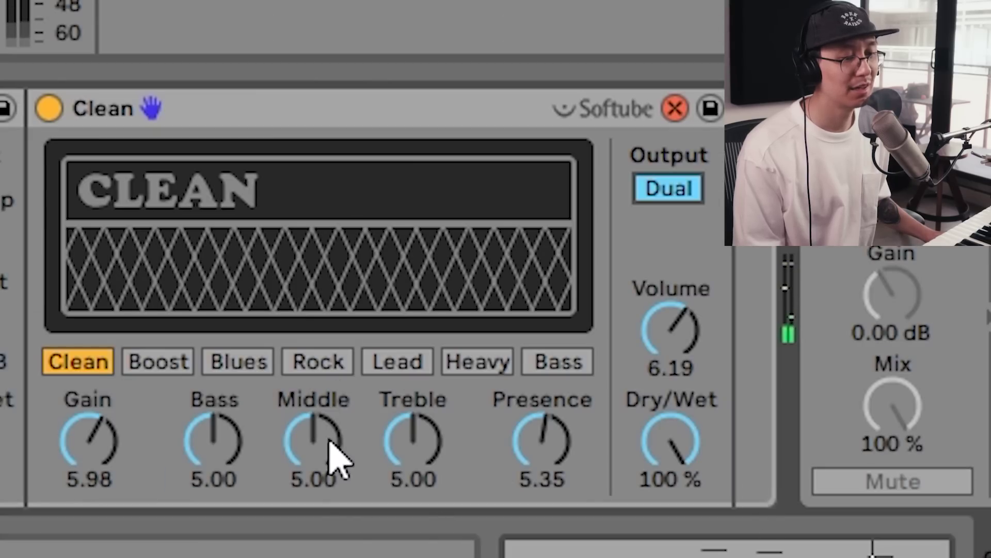
Set the Clean amp's middle to 8.17, treble to 5.16 and gain to 5.71.
drag(336, 458, 337, 372)
drag(438, 433, 438, 348)
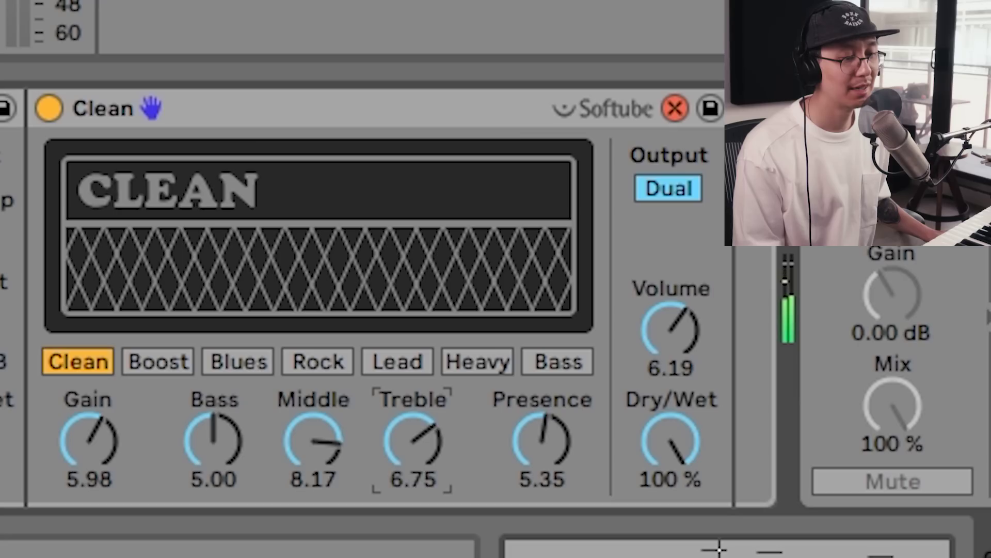
drag(438, 311, 438, 361)
drag(88, 439, 87, 449)
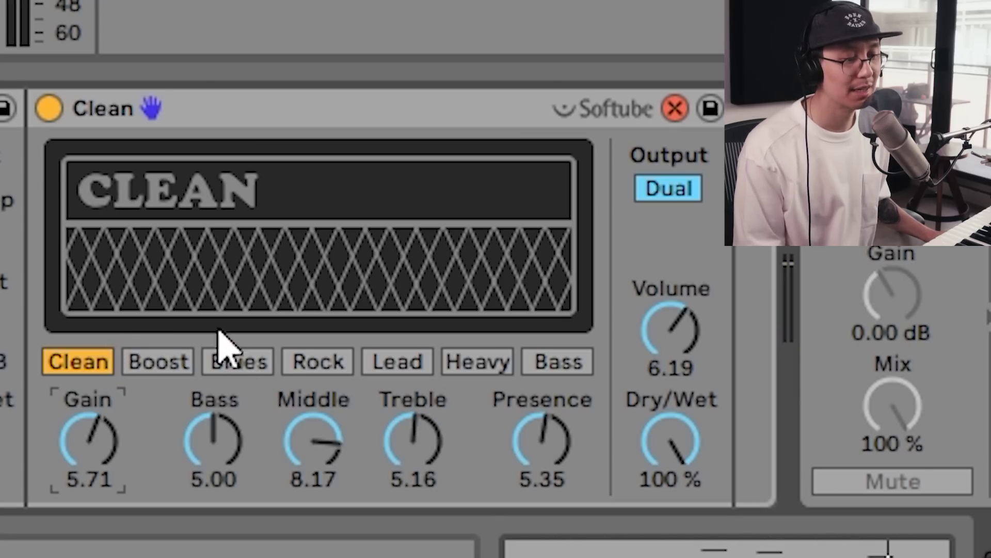
Compare the Rock, Heavy, Bass, Lead, Blues and Boost amp models by ear, ending back on Clean.
click(316, 367)
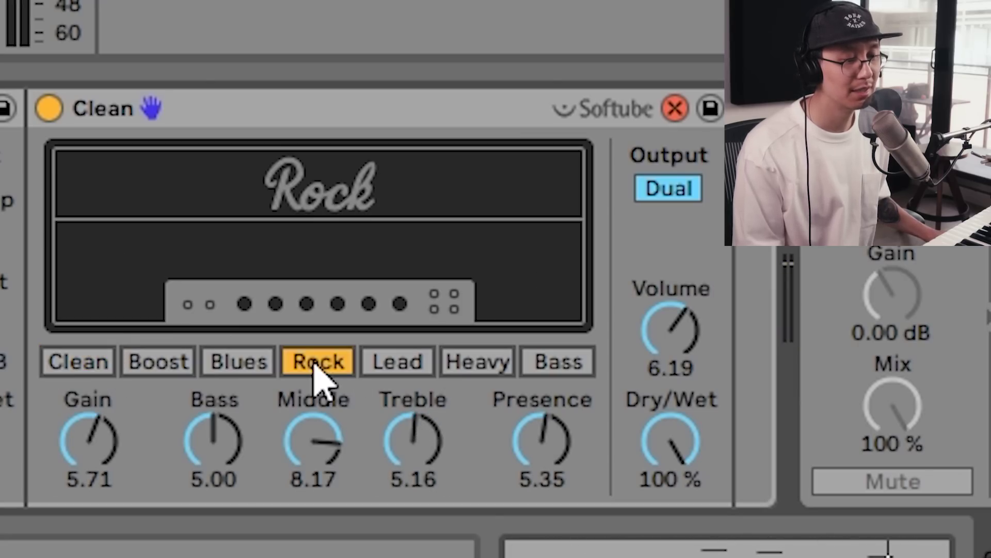
click(79, 367)
click(450, 365)
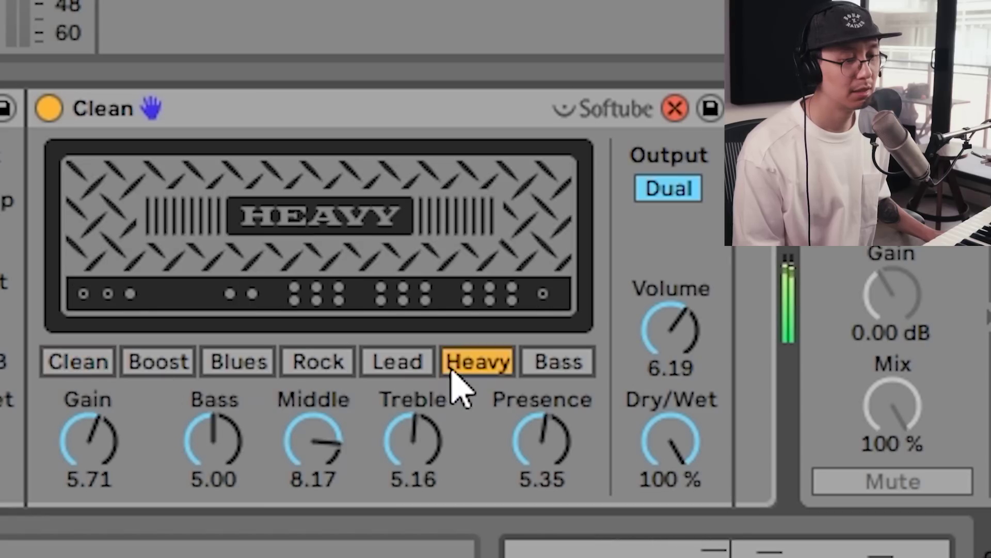
click(69, 365)
click(539, 361)
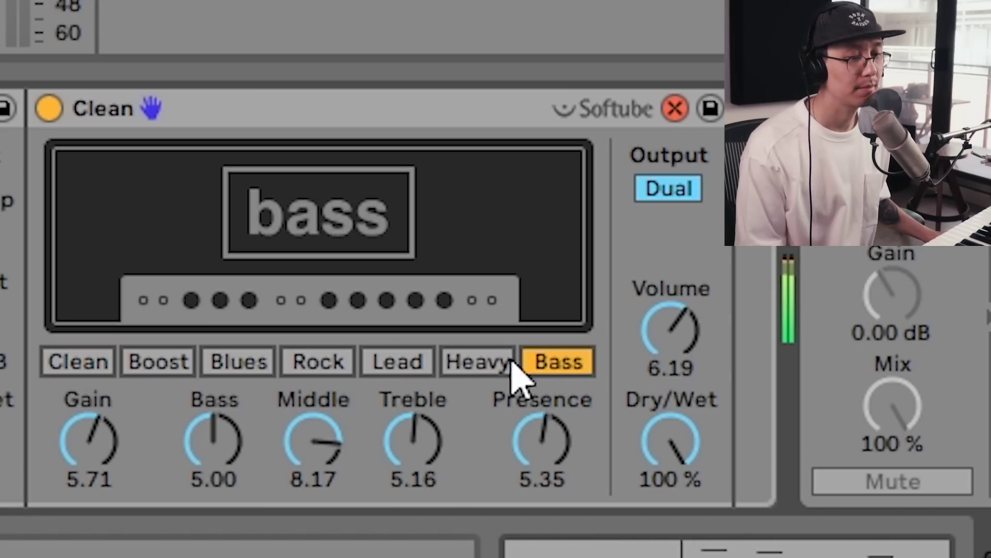
click(471, 364)
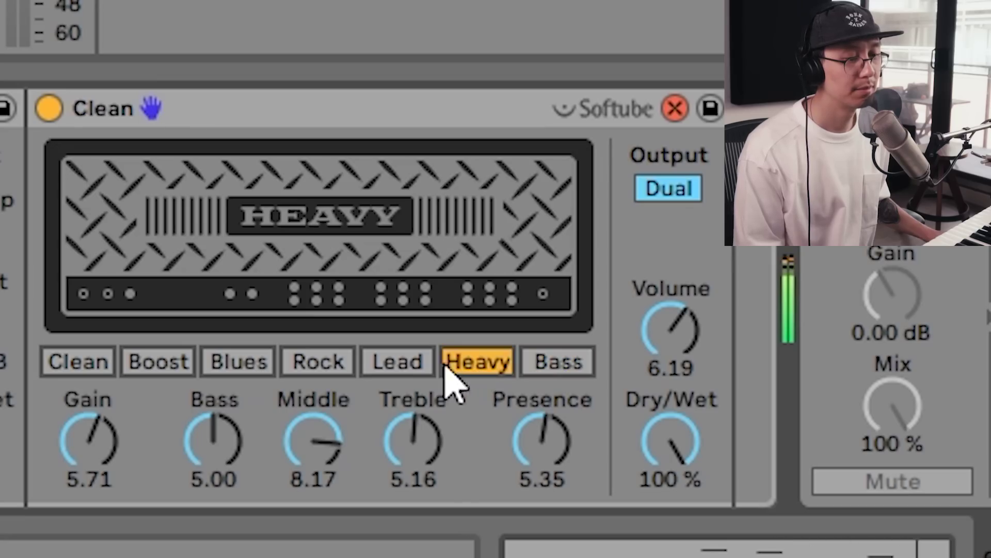
click(400, 368)
click(309, 368)
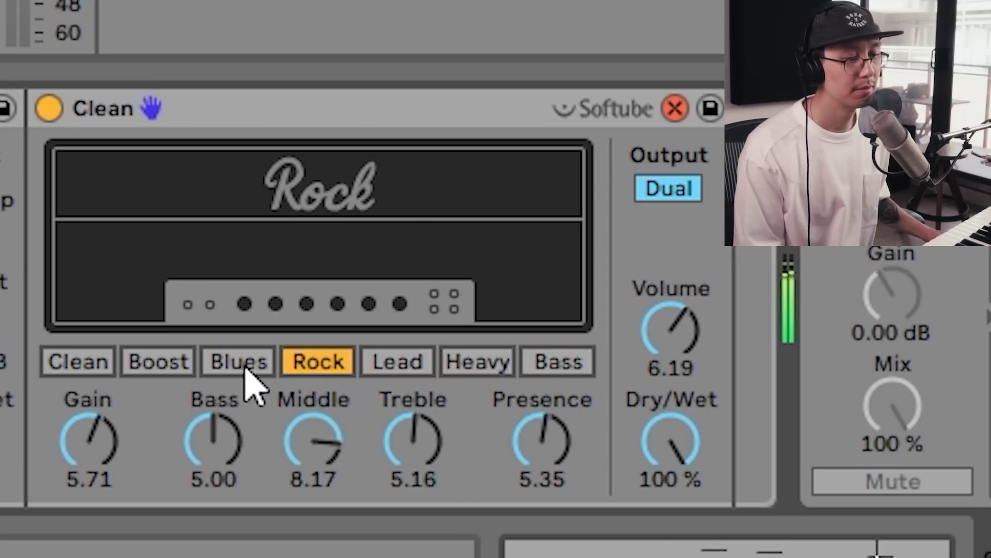
click(239, 365)
click(151, 365)
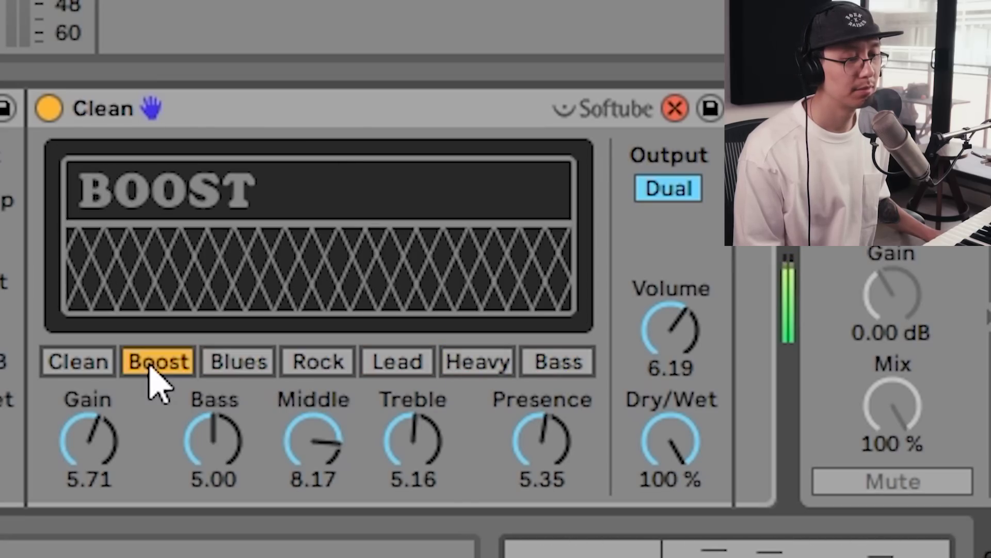
click(90, 365)
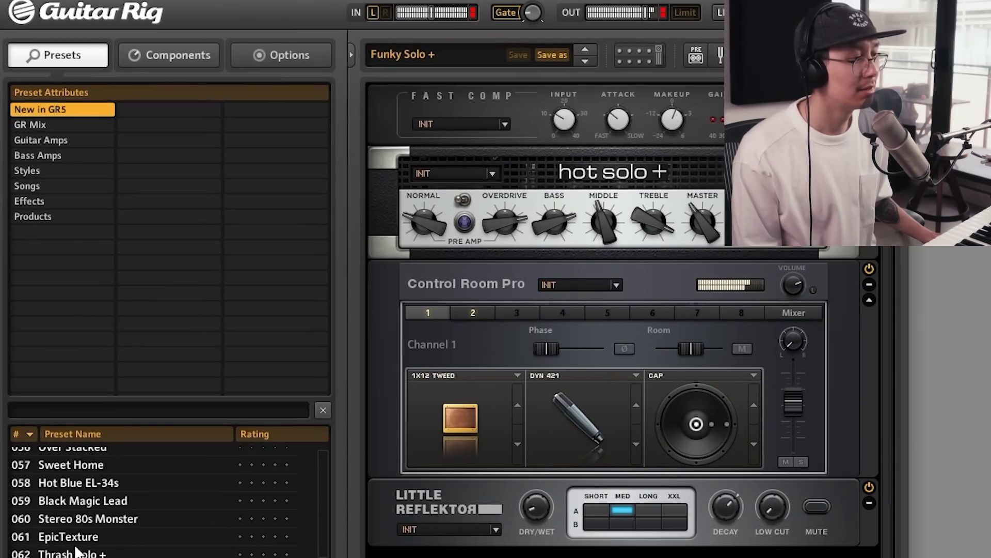
Audition the Guitar Rig 5 presets Black Magic Lead and Blues 74, and re-enable the Clean amp.
click(94, 501)
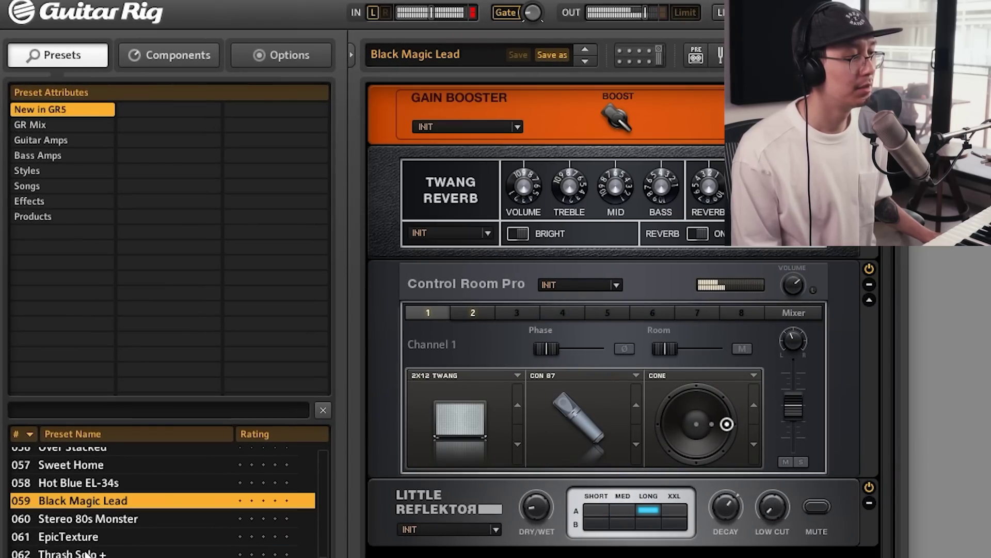
scroll(72, 541, up, 3)
click(289, 518)
scroll(155, 501, up, 1)
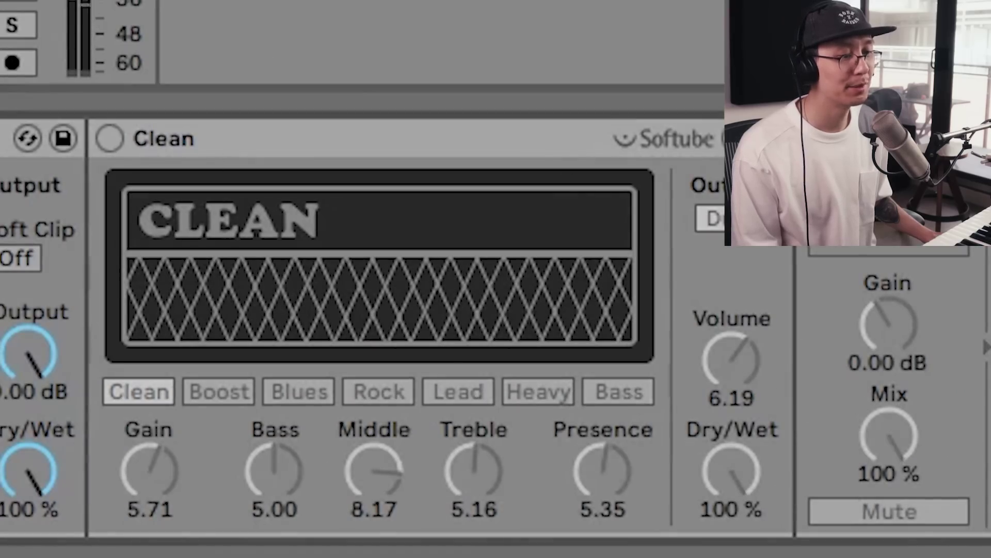
click(101, 135)
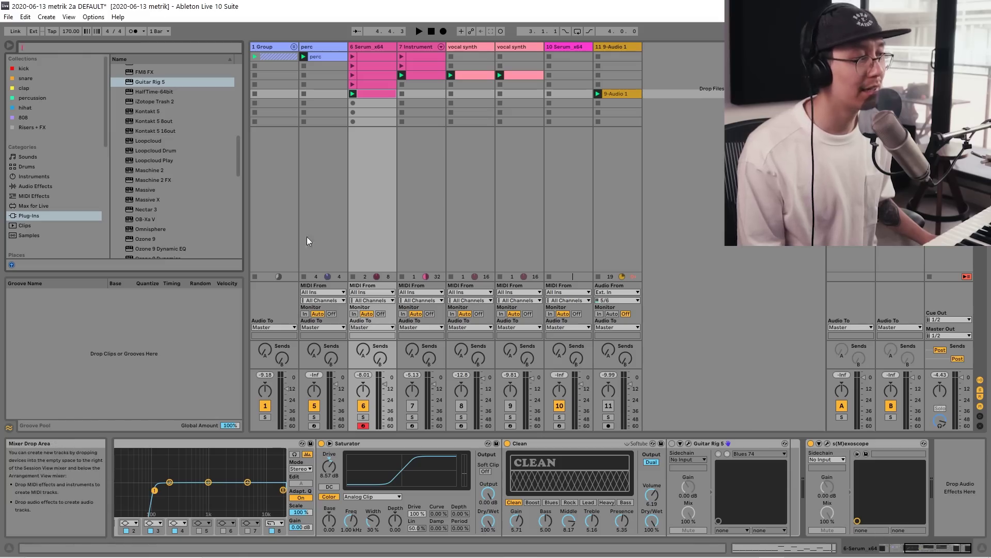
Add a Compressor after Guitar Rig 5 and enable its sidechain with the kick track as audio source.
click(35, 186)
scroll(168, 172, down, 3)
drag(136, 202, 798, 477)
click(804, 443)
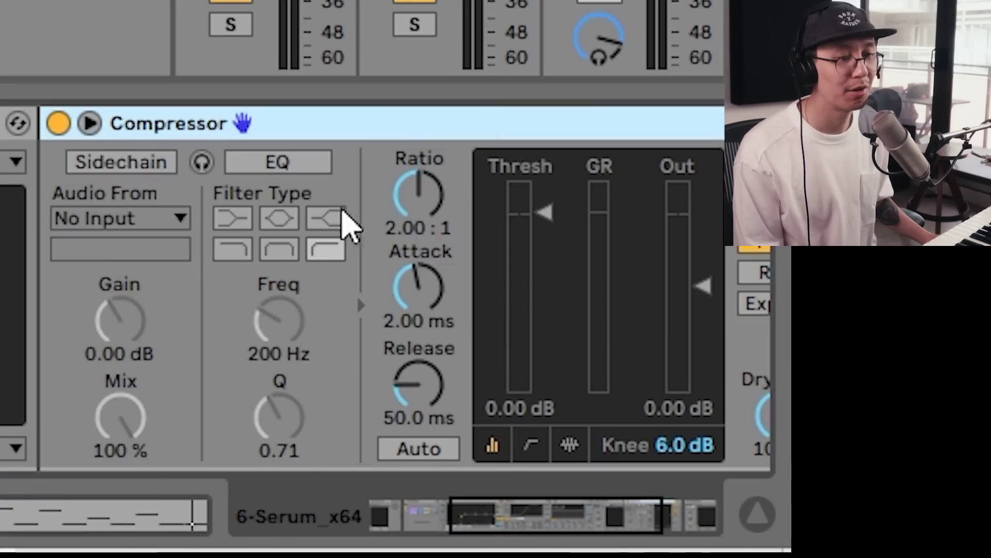
click(101, 168)
click(144, 223)
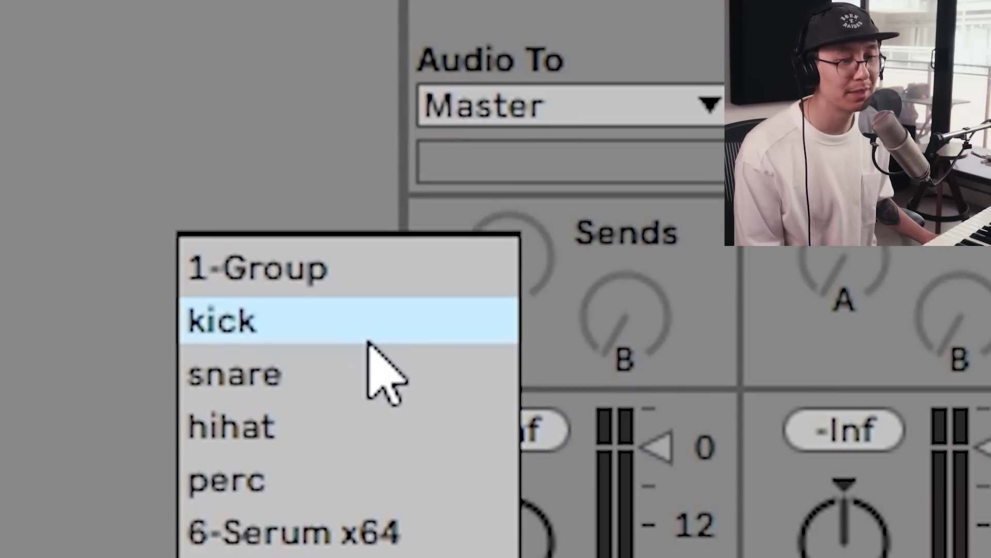
click(369, 338)
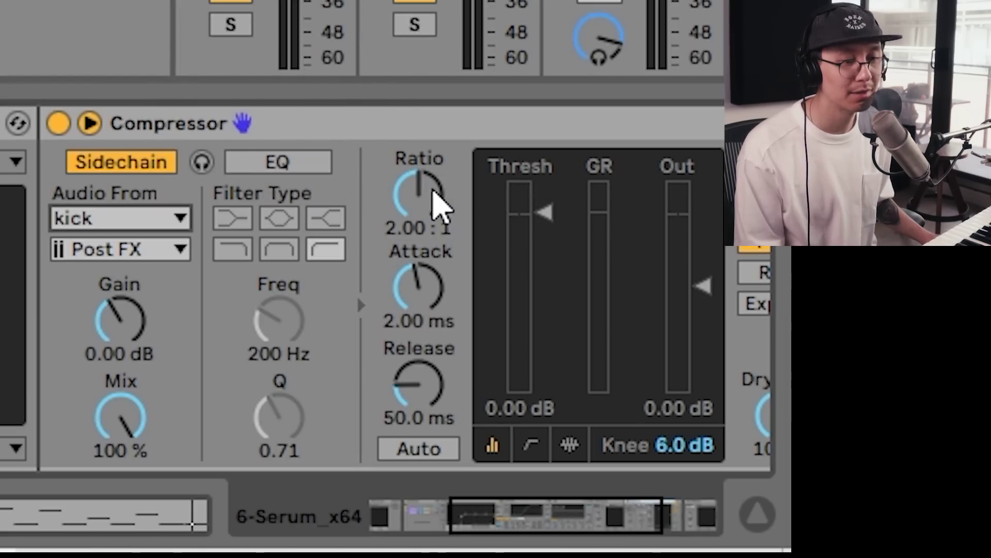
Set the compressor's threshold to -19.6 dB, ratio to 4.50:1 and release to 155 ms.
drag(567, 211, 551, 309)
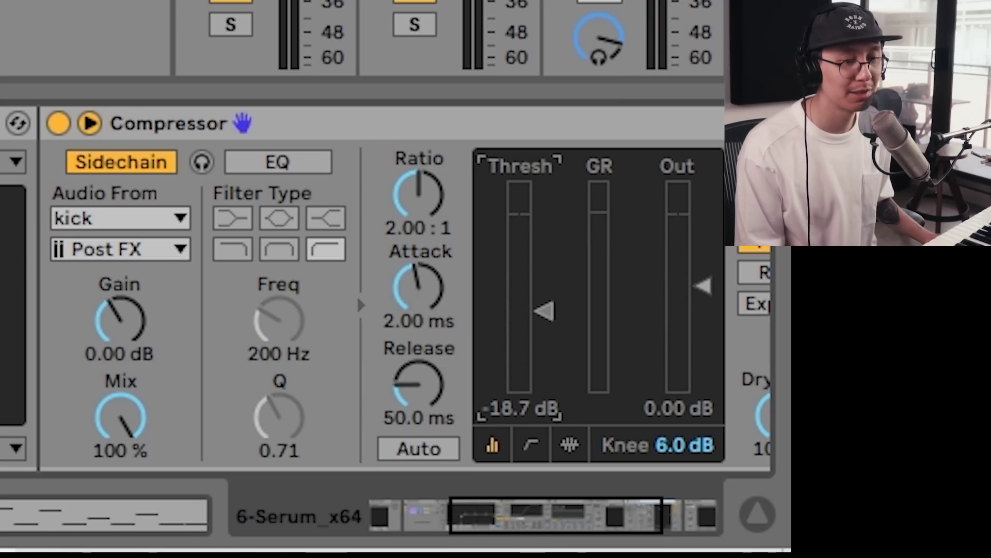
mouse_move(419, 206)
mouse_down()
mouse_move(425, 200)
mouse_move(425, 216)
mouse_up()
click(485, 269)
mouse_move(543, 318)
mouse_down()
mouse_move(544, 386)
mouse_move(544, 315)
mouse_up()
drag(436, 405, 435, 383)
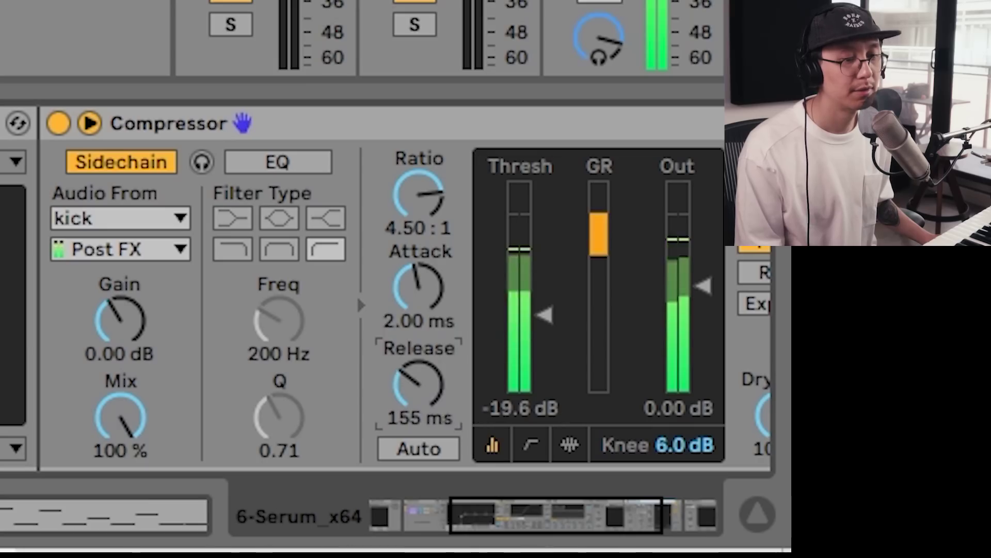
Compare the bass with the sidechain compressor bypassed and active, and raise the compressor's ratio.
click(60, 123)
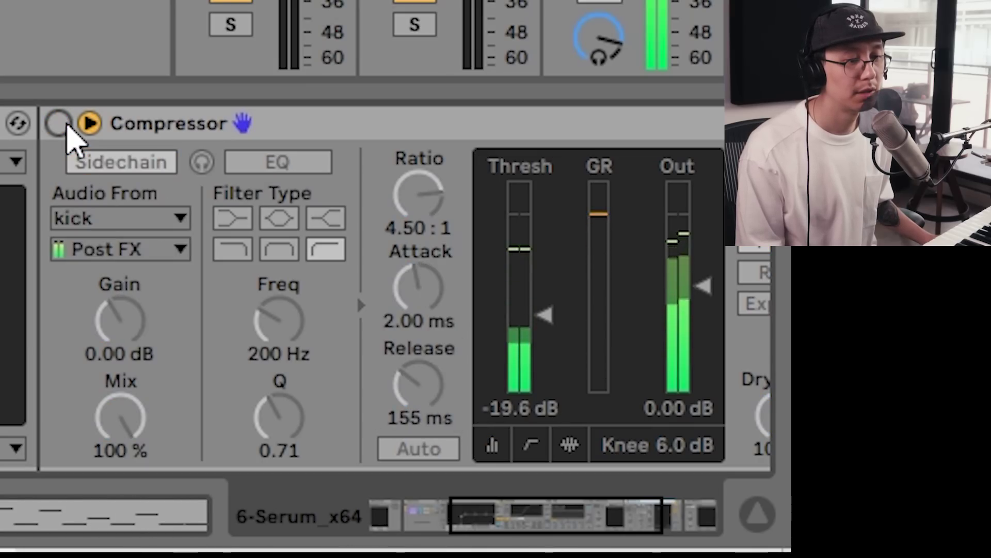
click(60, 123)
drag(458, 212, 458, 189)
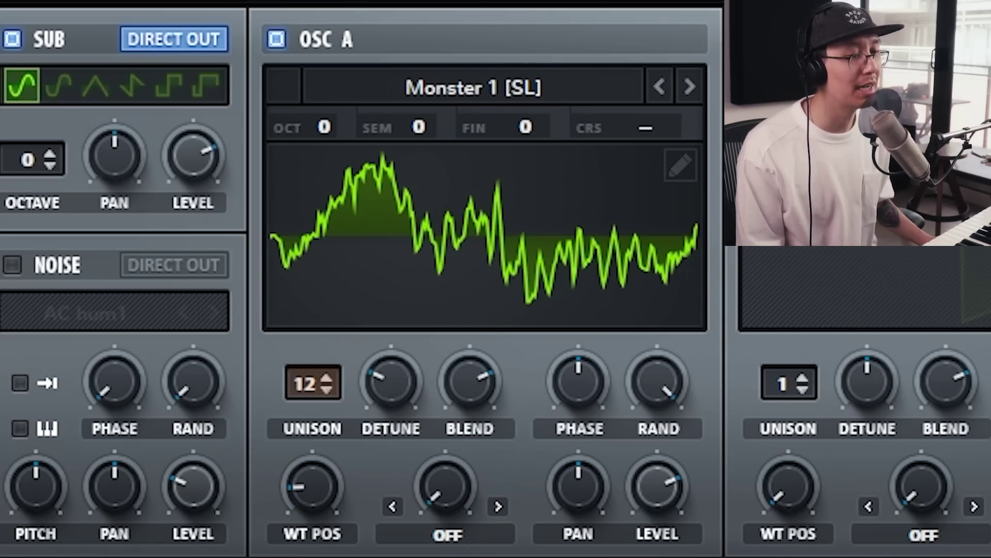
Try the Digital wavetables Debussy and CrushWub in Serum's oscillator A, raising the wavetable position for each.
click(418, 93)
mouse_move(450, 175)
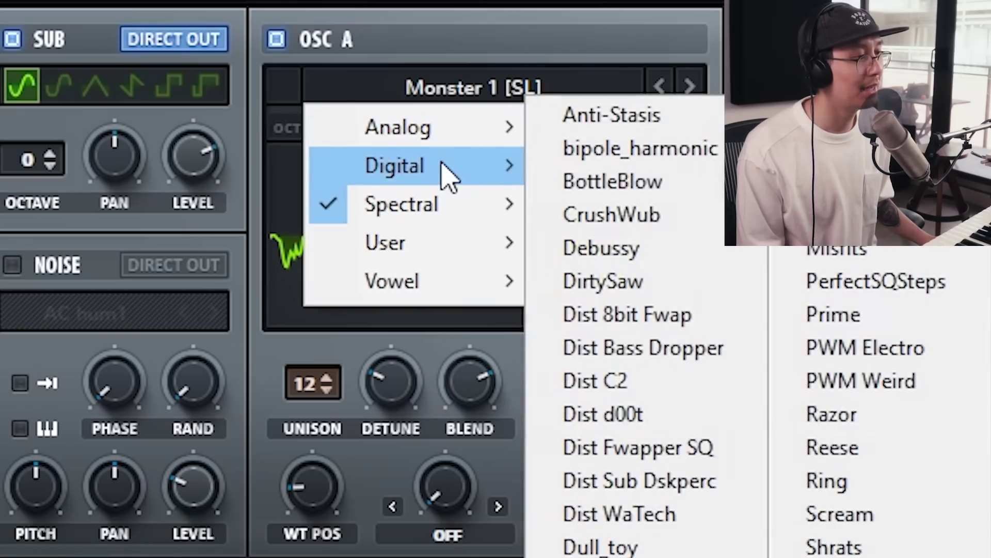
click(680, 272)
drag(310, 503, 289, 441)
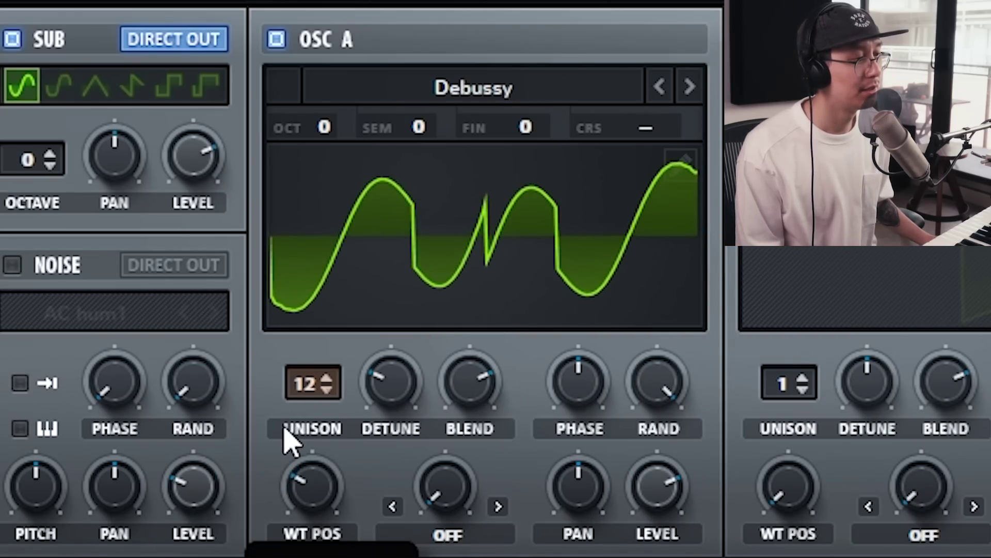
click(463, 103)
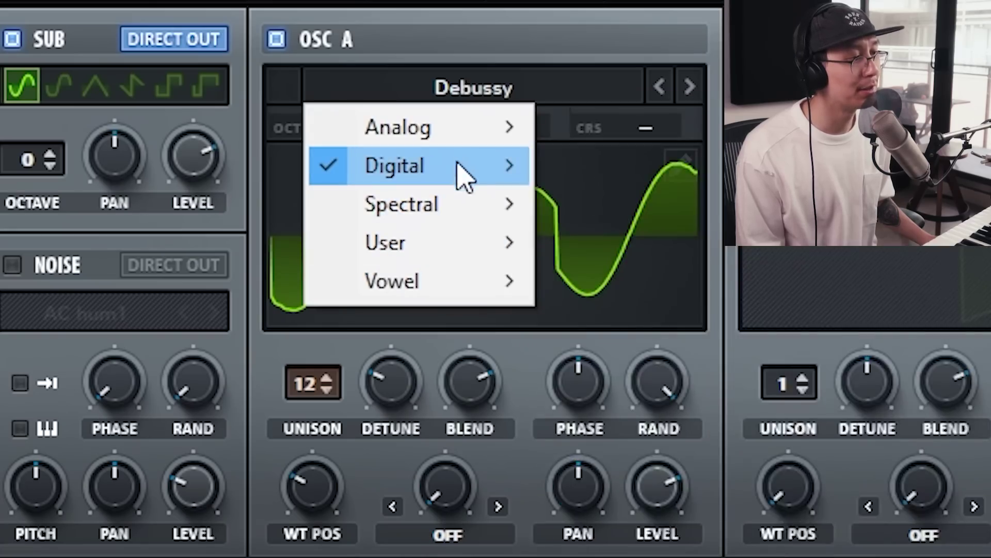
mouse_move(465, 177)
click(620, 217)
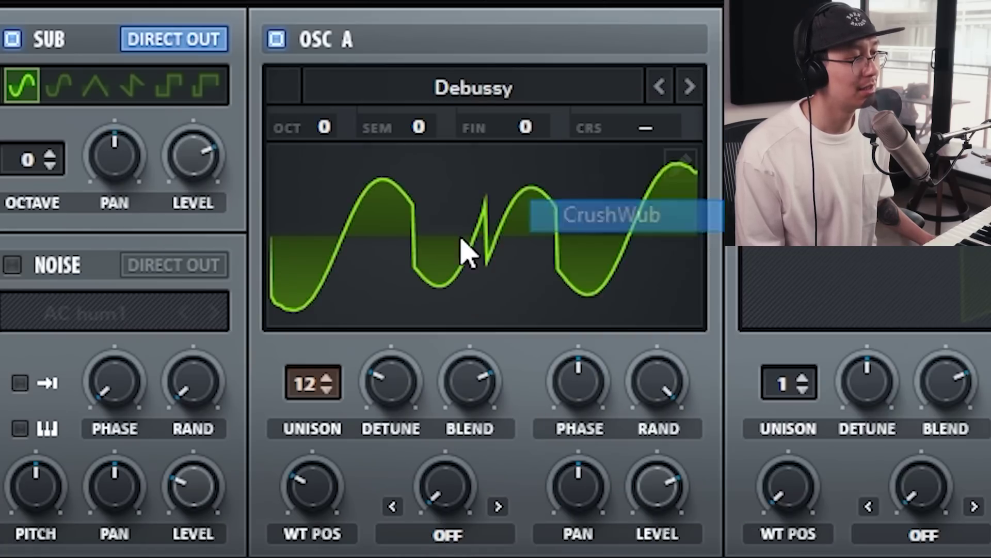
drag(327, 504, 322, 483)
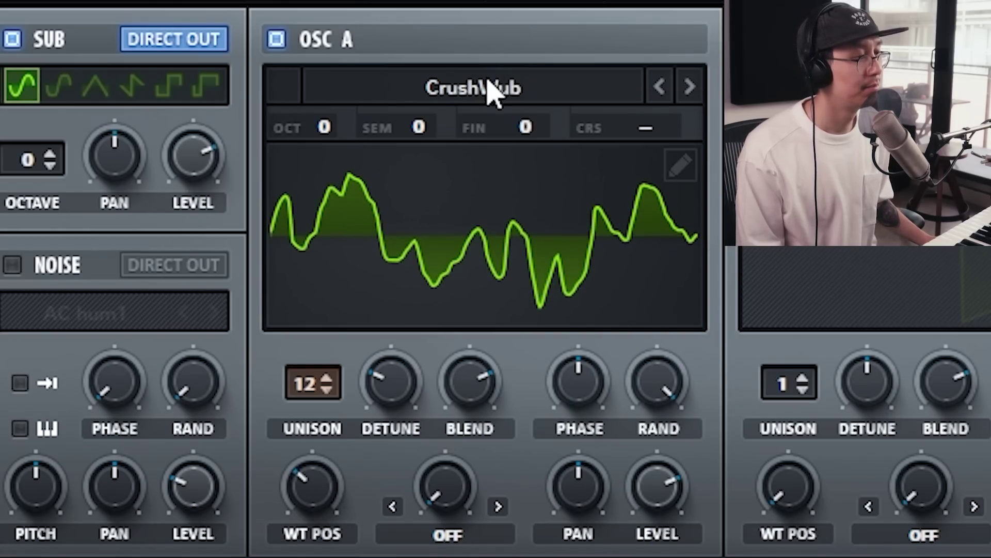
Load the Spectral wavetable Monster 1 [SL] in oscillator A and slightly adjust its wavetable position.
click(493, 93)
mouse_move(484, 219)
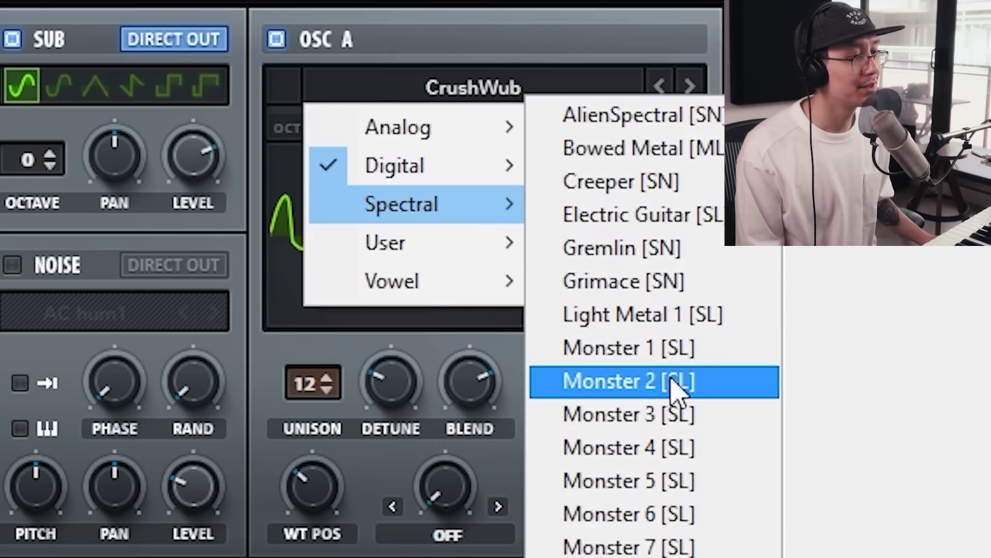
click(682, 349)
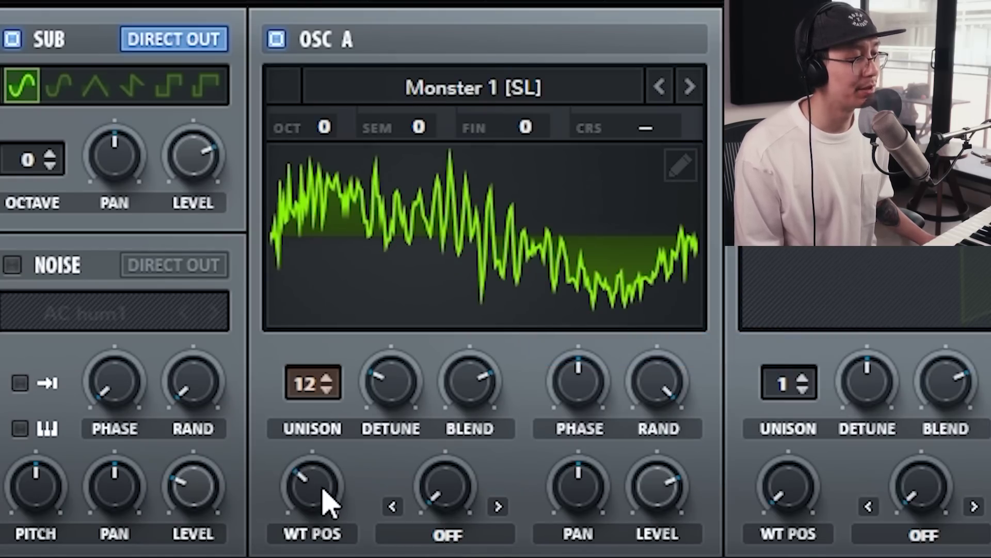
mouse_move(328, 501)
mouse_down()
mouse_move(321, 316)
mouse_move(316, 537)
mouse_move(309, 517)
mouse_move(320, 509)
mouse_up()
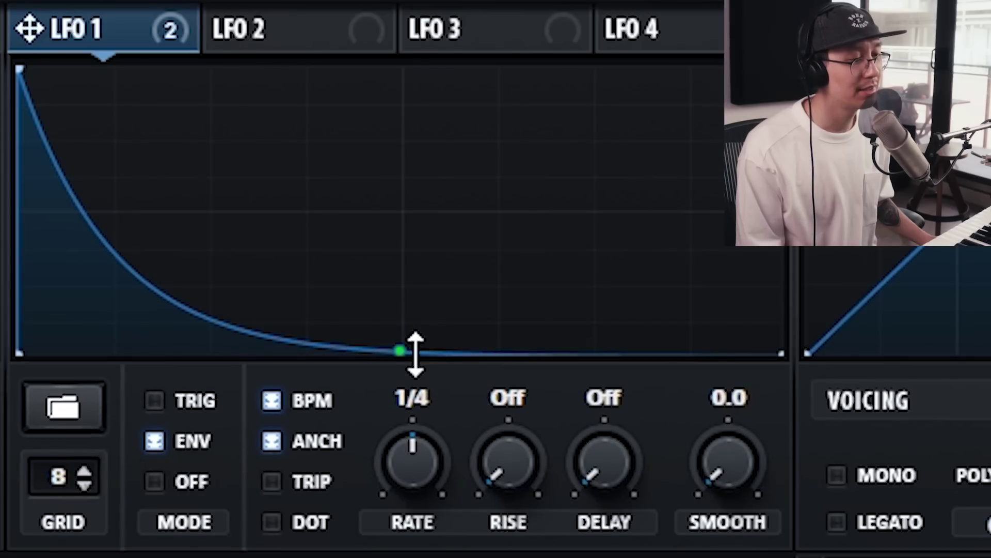
Raise the middle point of the LFO 1 decay curve, and adjust the filter cutoff and its LFO modulation amount.
drag(415, 354, 392, 310)
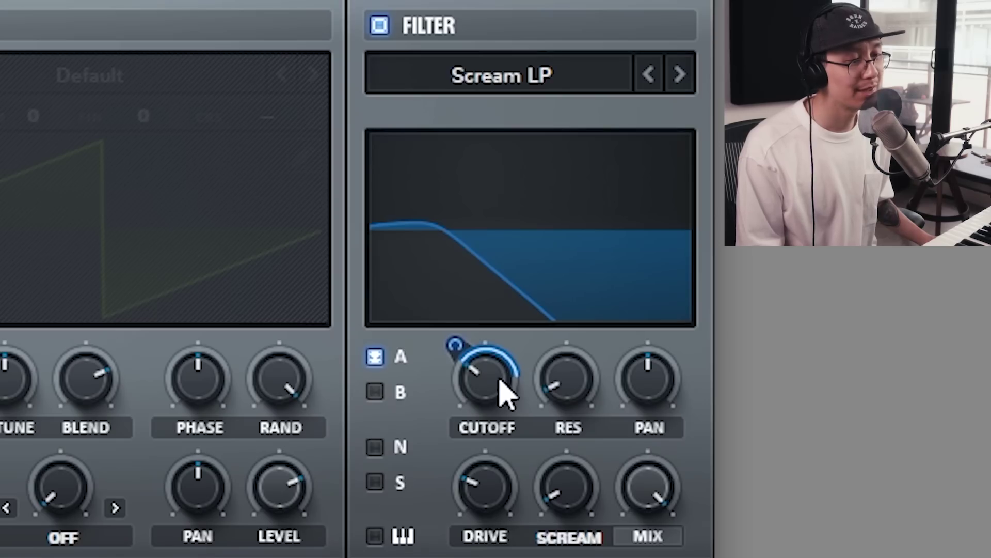
mouse_move(500, 394)
mouse_down()
mouse_move(502, 314)
mouse_move(492, 425)
mouse_move(485, 383)
mouse_up()
mouse_move(454, 340)
mouse_down()
mouse_move(444, 413)
mouse_move(454, 309)
mouse_move(454, 347)
mouse_up()
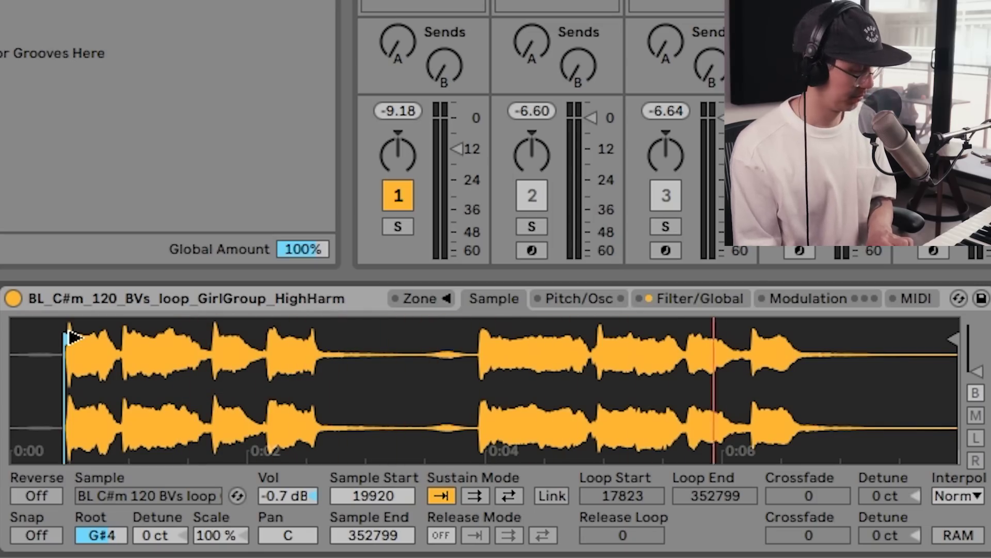
Move the vocal sample's start point to its last syllable and play the vocal synth clip.
drag(72, 337, 758, 317)
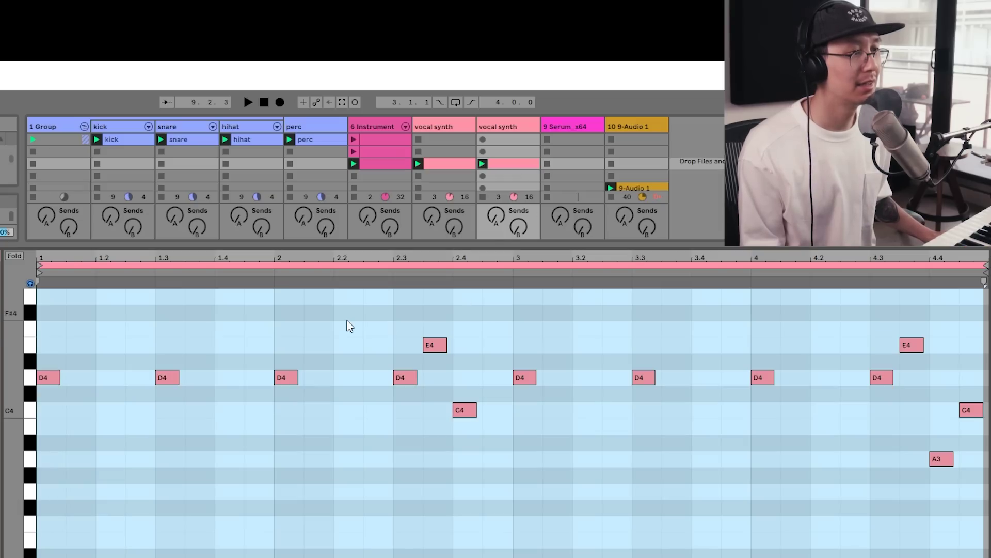
key(space)
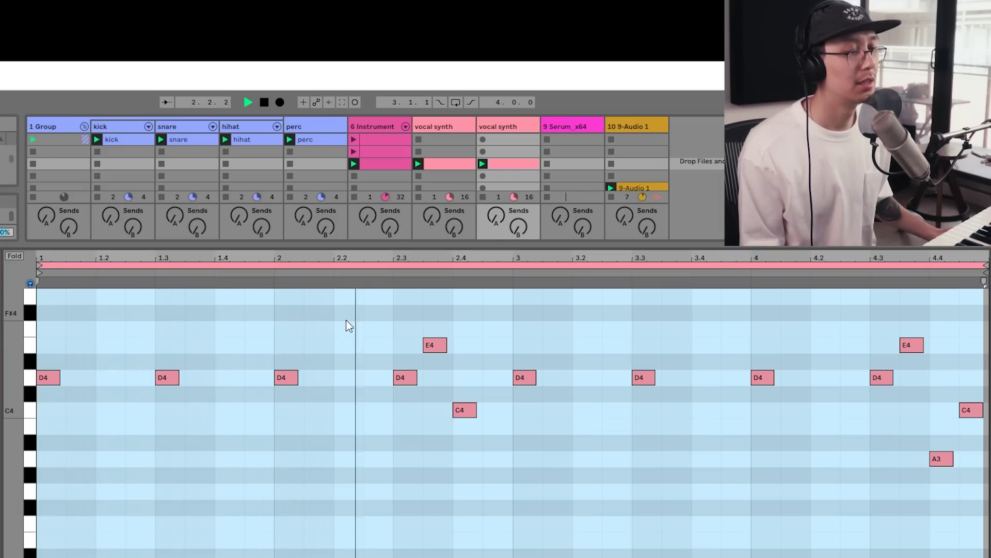